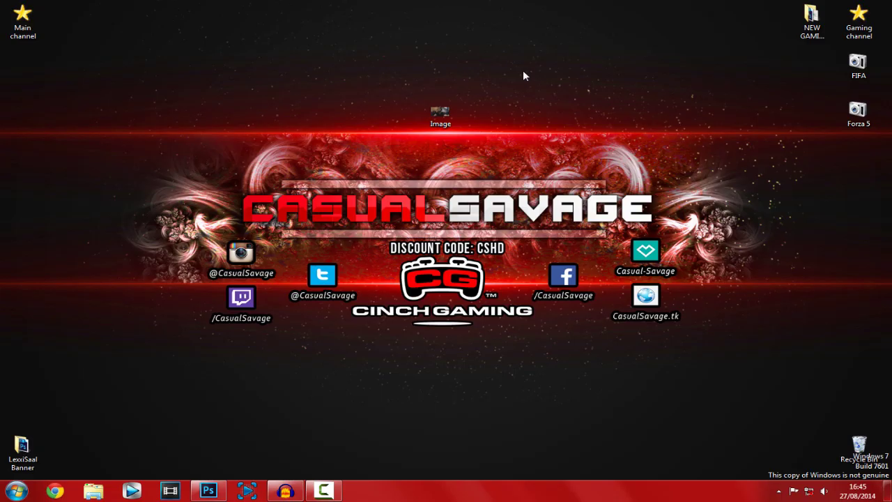
# Open Image.jpg in Photoshop and convert its locked Background layer into Layer 0
pyautogui.moveTo(442, 113); pyautogui.dragTo(293, 288)
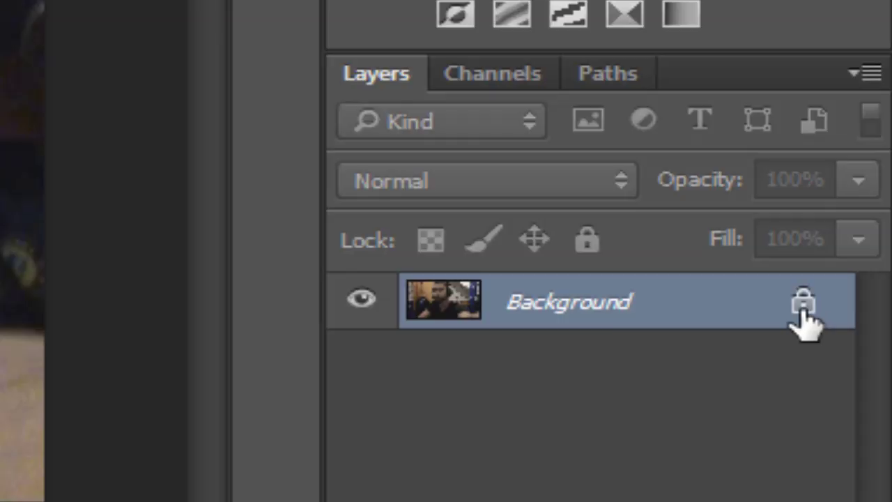
pyautogui.click(803, 305)
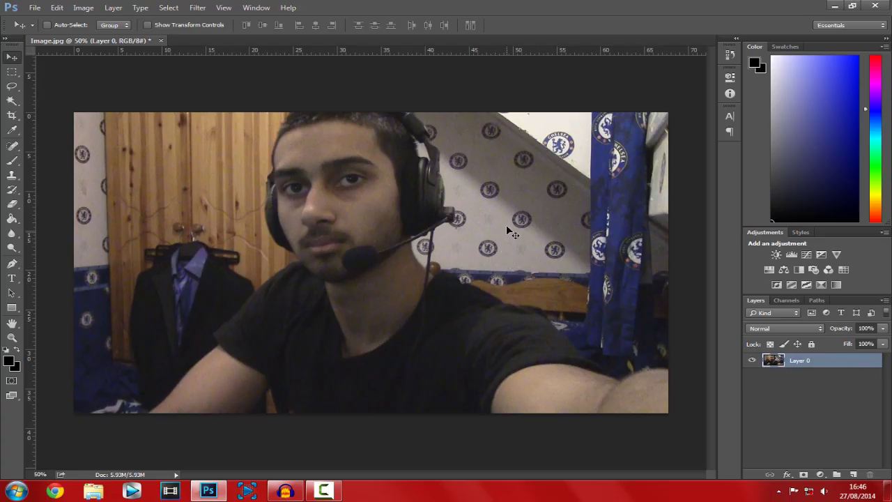
# Magic-wand delete the wardrobe wood, undoing the accidental large deletion of the dark region
pyautogui.click(10, 102)
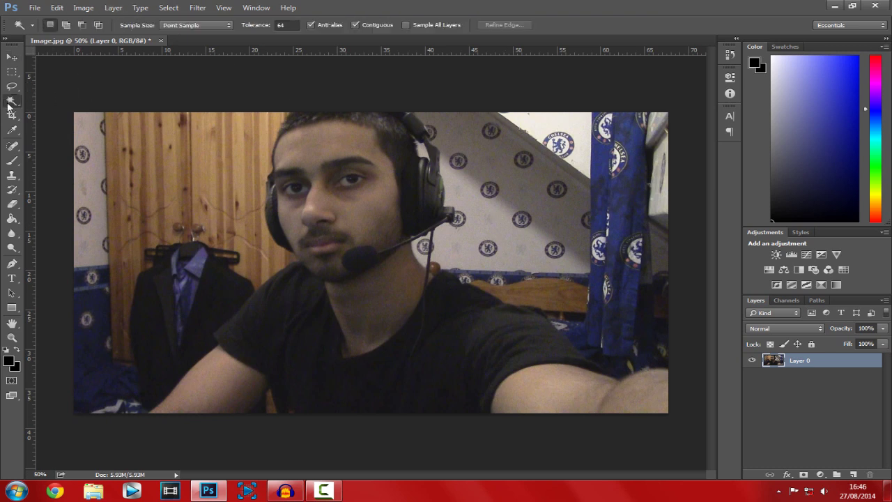
pyautogui.click(241, 139)
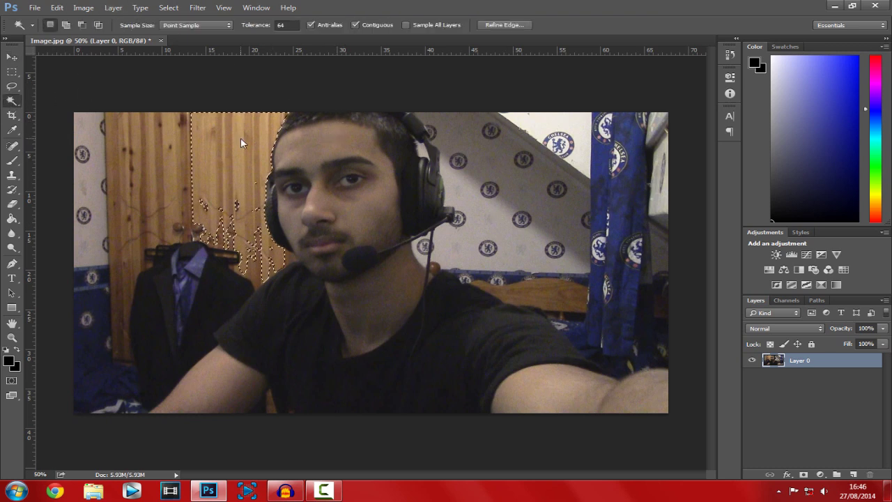
pyautogui.press('Delete')
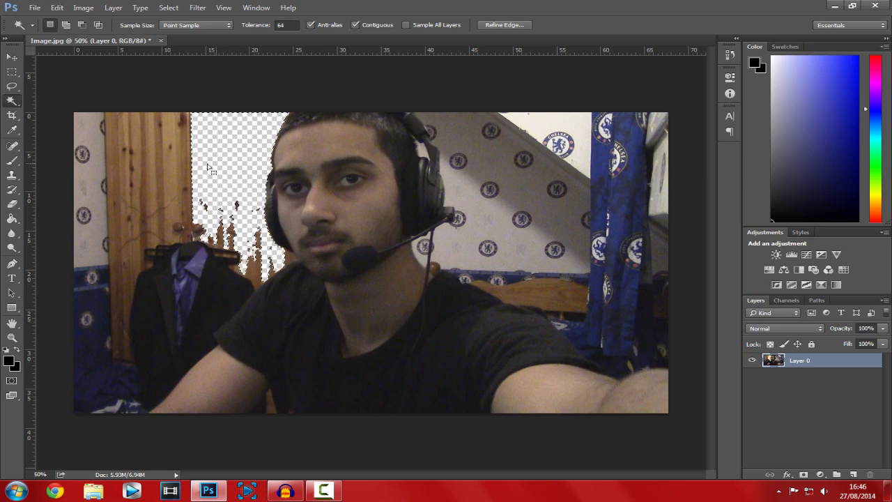
pyautogui.click(164, 149)
pyautogui.press('Delete')
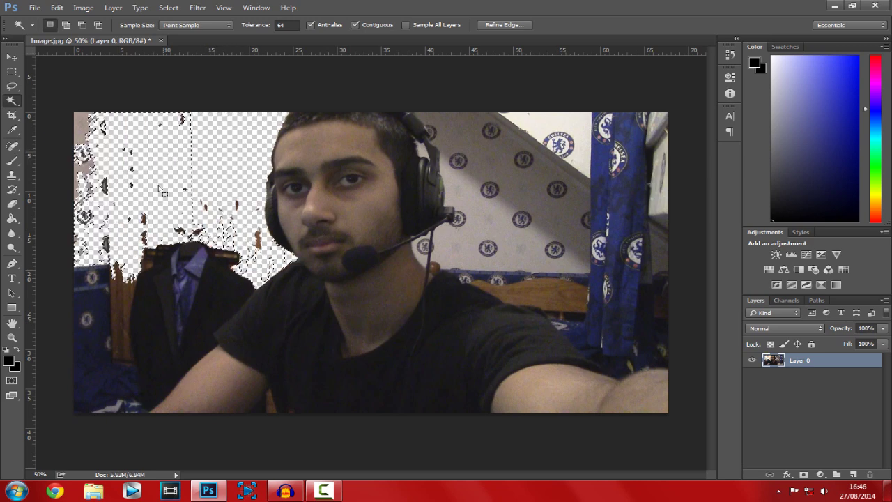
pyautogui.click(163, 288)
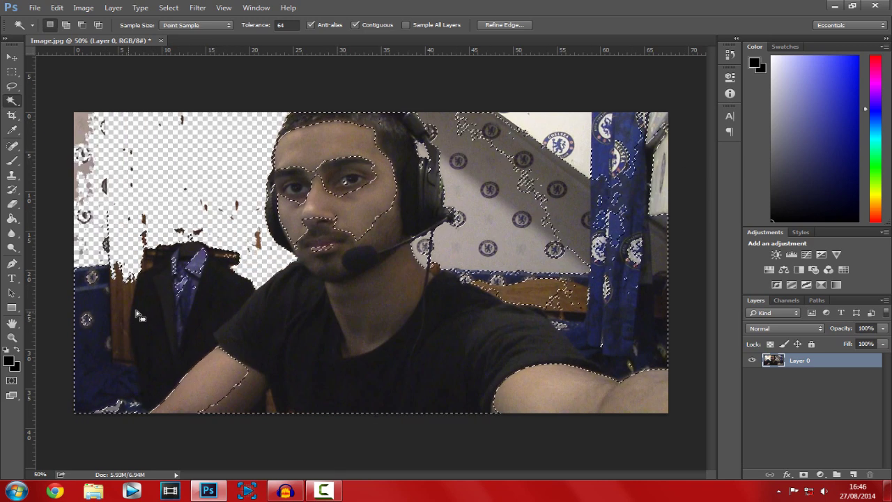
pyautogui.press('Delete')
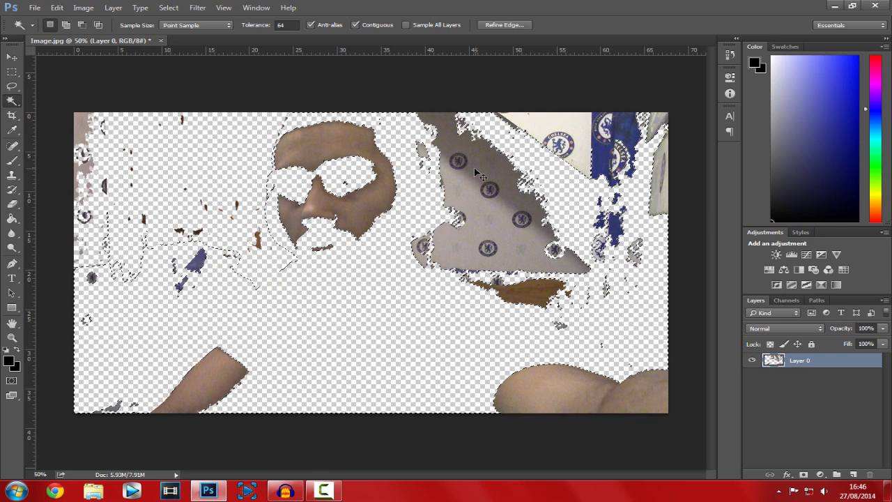
pyautogui.hotkey('ctrl', 'z')
pyautogui.hotkey('ctrl', 'alt', 'z')
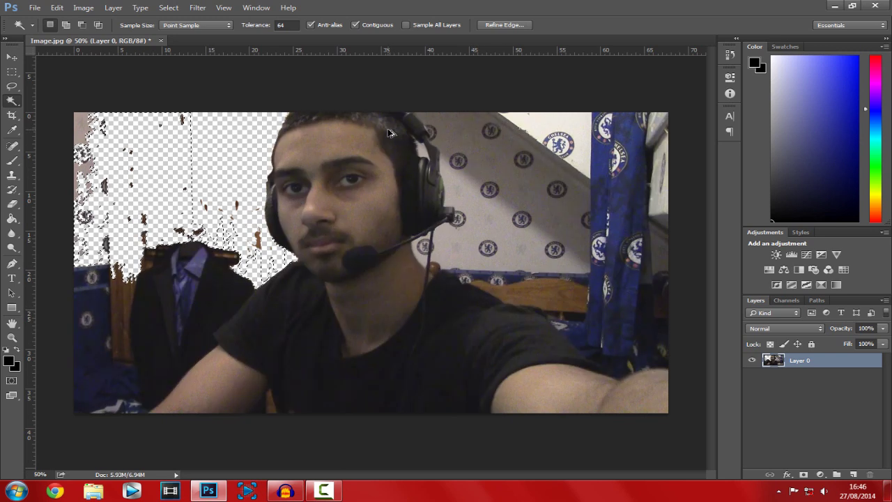
pyautogui.hotkey('ctrl', 'alt', 'z')
pyautogui.hotkey('ctrl', 'alt', 'z')
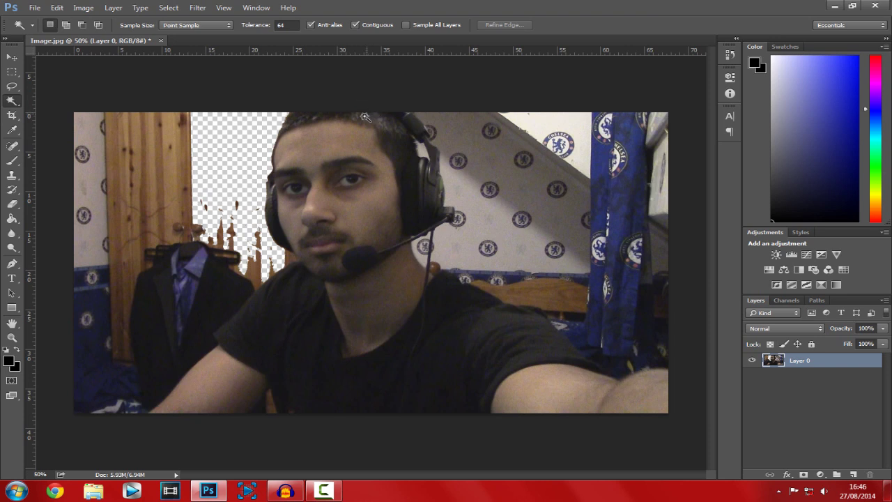
# Delete the left wooden wardrobe and the thin wall strip at the far left
pyautogui.click(148, 132)
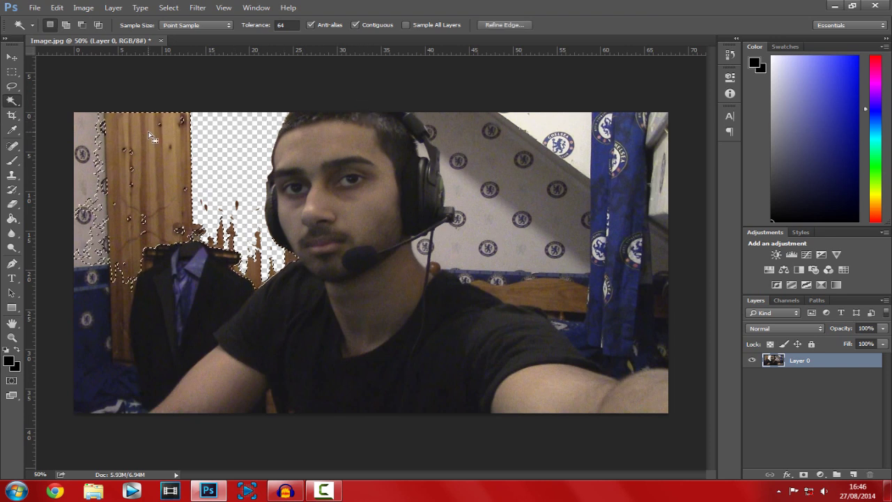
pyautogui.press('Delete')
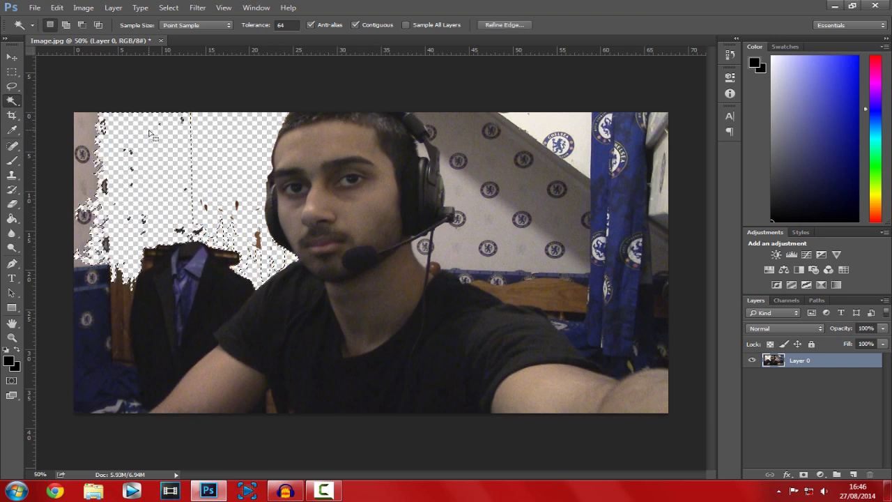
pyautogui.click(87, 130)
pyautogui.press('Delete')
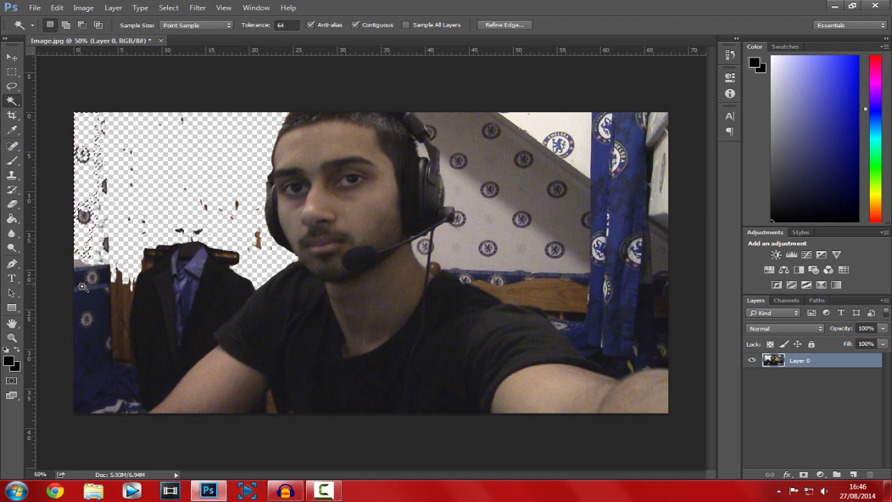
pyautogui.click(83, 289)
# Delete the blue curtain and the light wall beside the headset, then deselect
pyautogui.click(617, 230)
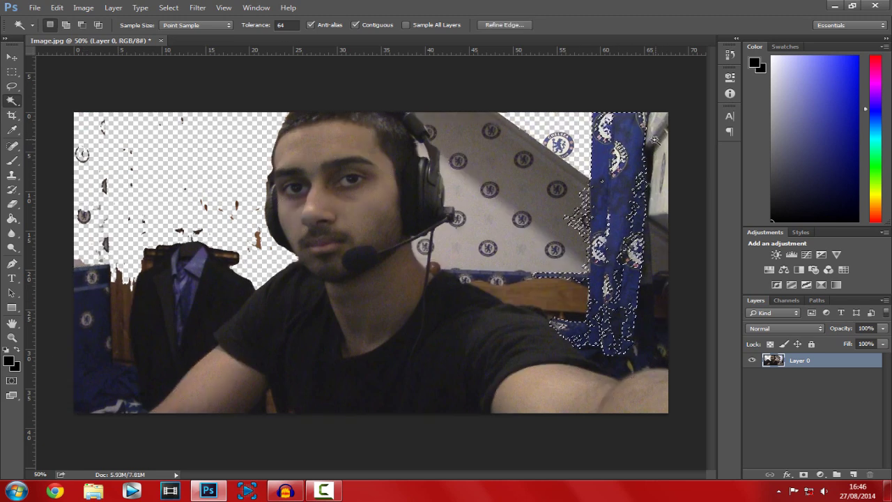
pyautogui.press('Delete')
pyautogui.hotkey('ctrl', 'd')
pyautogui.click(483, 247)
pyautogui.press('Delete')
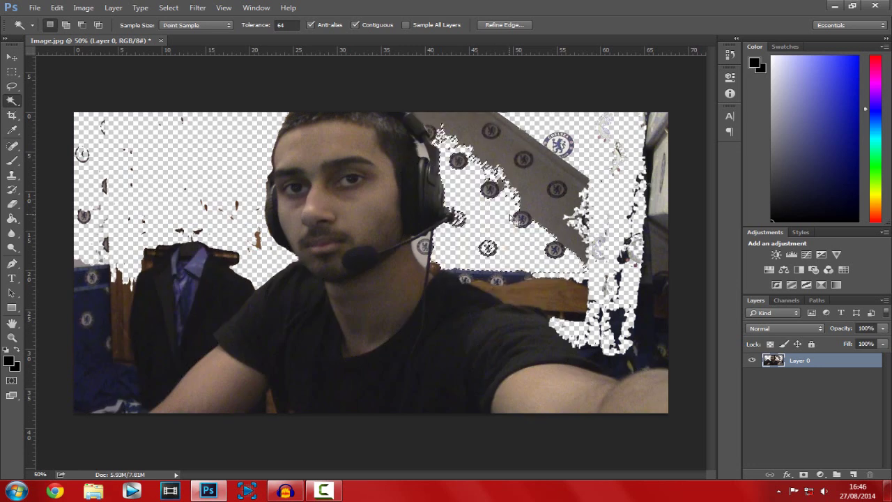
pyautogui.hotkey('ctrl', 'd')
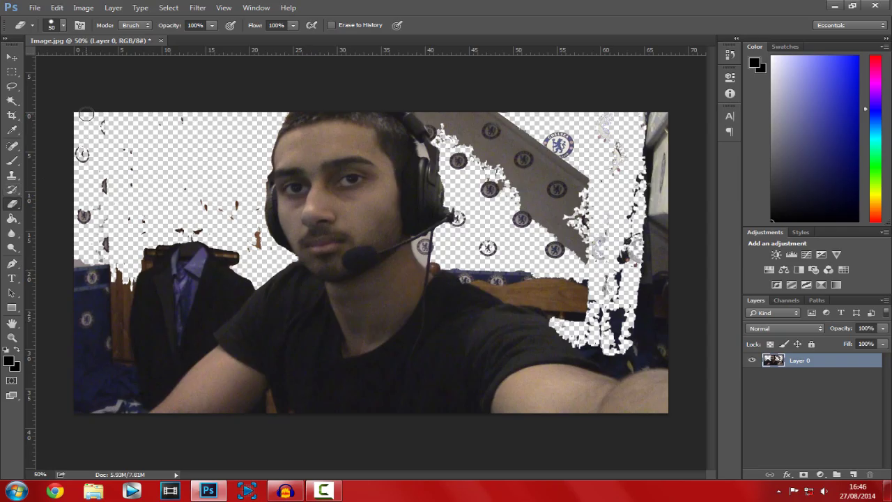
# Erase the wall, suit, chair and white and orange specks down the left side and by the head
pyautogui.press(']')
pyautogui.press(']')
pyautogui.press(']')
pyautogui.press(']')
pyautogui.press(']')
pyautogui.press(']')
pyautogui.press(']')
pyautogui.press(']')
pyautogui.press(']')
pyautogui.press(']')
pyautogui.press(']')
pyautogui.press(']')
pyautogui.press(']')
pyautogui.press(']')
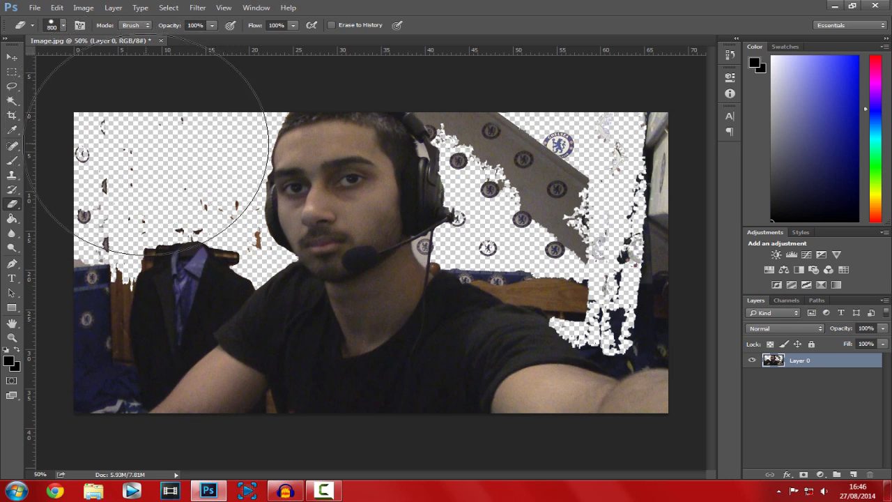
pyautogui.press('[')
pyautogui.press('[')
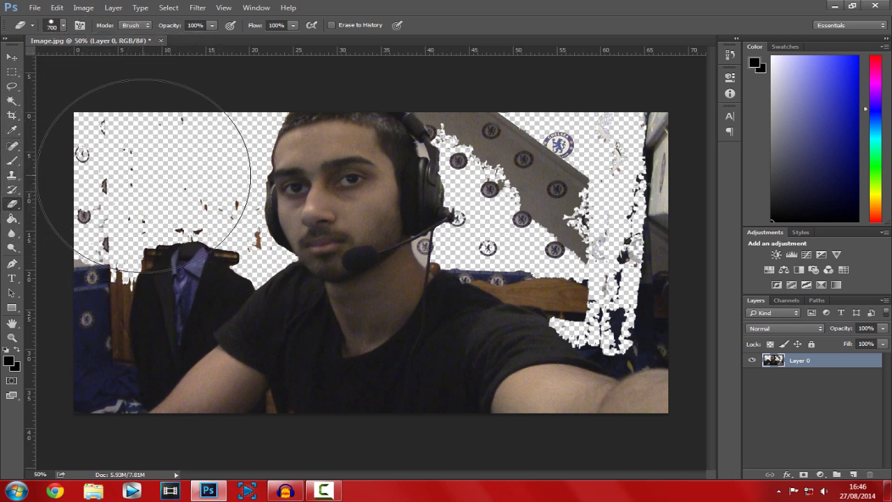
pyautogui.click(145, 175)
pyautogui.moveTo(145, 175)
pyautogui.mouseDown()
pyautogui.moveTo(139, 278)
pyautogui.moveTo(100, 308)
pyautogui.moveTo(73, 312)
pyautogui.moveTo(81, 322)
pyautogui.moveTo(98, 318)
pyautogui.mouseUp()
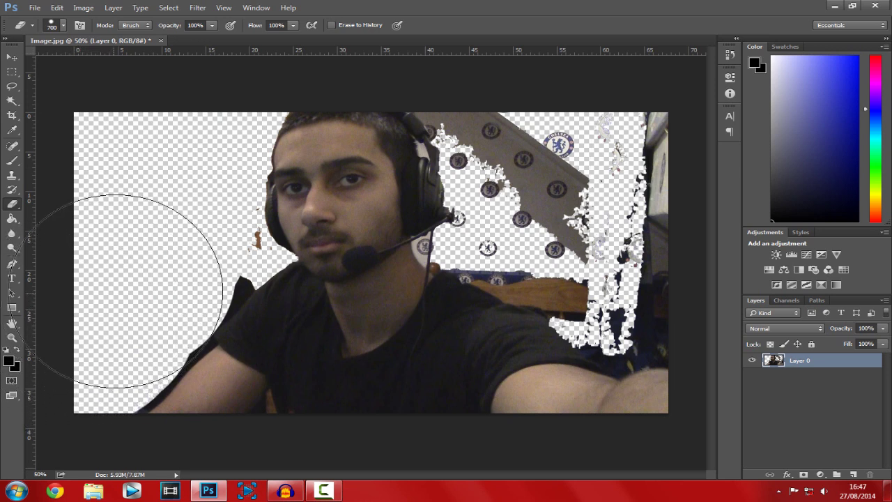
pyautogui.press('[')
pyautogui.press('[')
pyautogui.press('[')
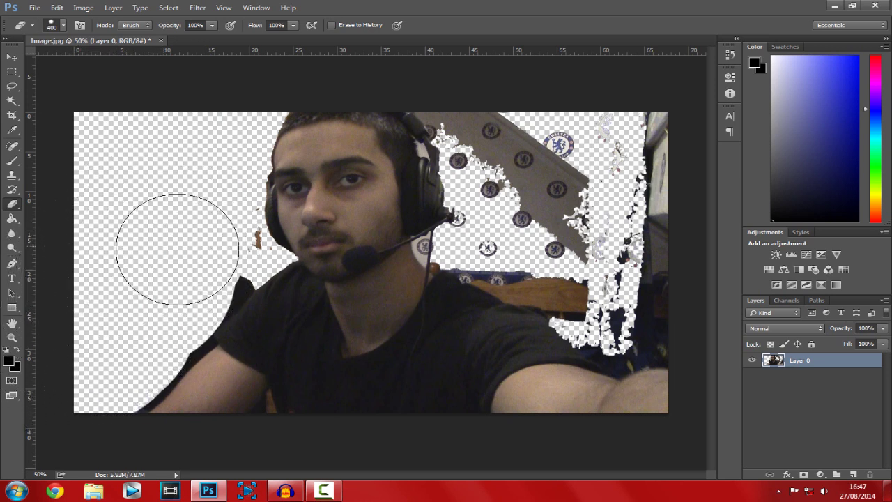
pyautogui.moveTo(199, 251); pyautogui.dragTo(203, 249)
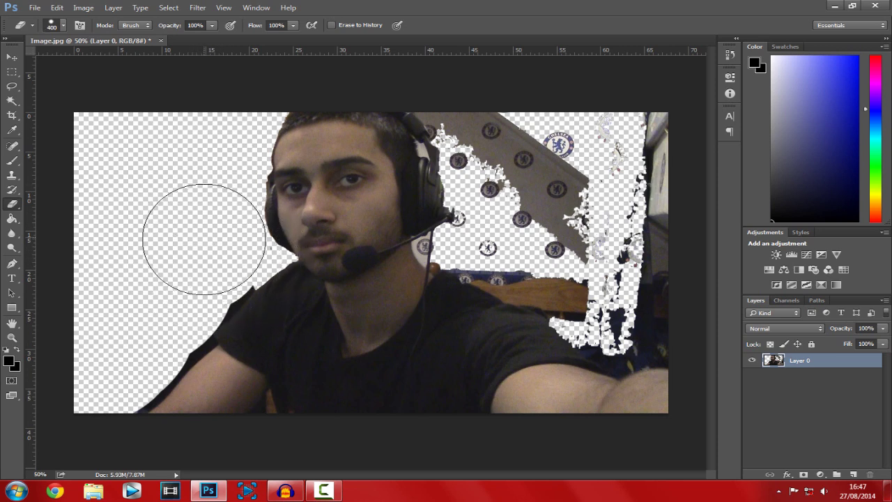
pyautogui.press('[')
pyautogui.press('[')
pyautogui.press('[')
pyautogui.press('[')
pyautogui.press('[')
pyautogui.press('[')
pyautogui.press('[')
pyautogui.moveTo(258, 241); pyautogui.dragTo(261, 253)
# Erase the wall, pennant and badges right of the head with a 281 px eraser
pyautogui.press(']')
pyautogui.press(']')
pyautogui.press(']')
pyautogui.press(']')
pyautogui.press(']')
pyautogui.press(']')
pyautogui.press(']')
pyautogui.press(']')
pyautogui.press(']')
pyautogui.press(']')
pyautogui.press(']')
pyautogui.press(']')
pyautogui.moveTo(632, 161); pyautogui.dragTo(641, 218)
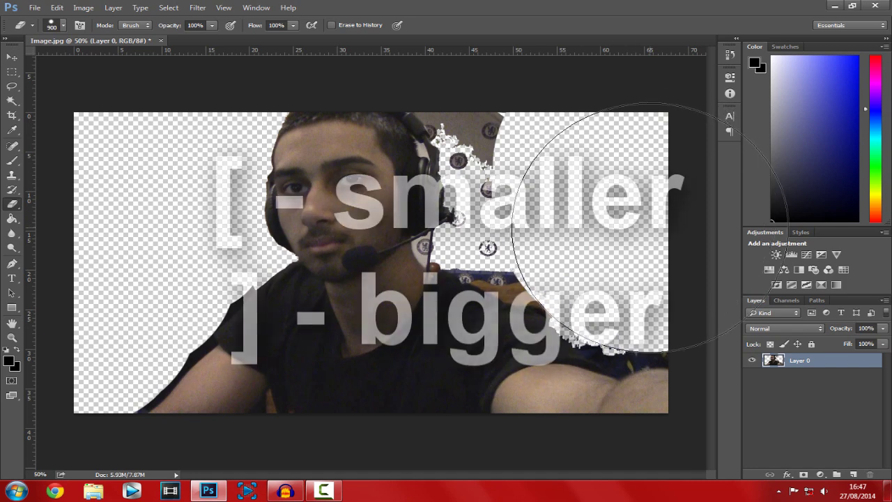
pyautogui.moveTo(610, 161); pyautogui.dragTo(592, 137)
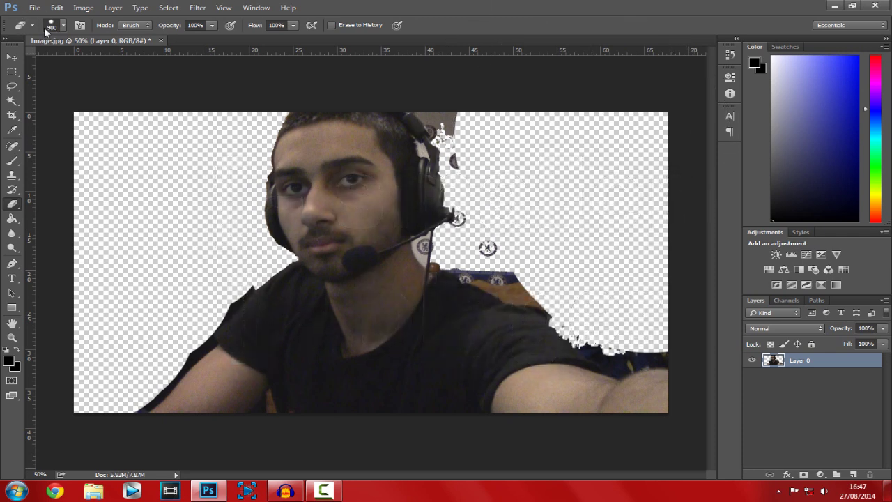
pyautogui.click(63, 26)
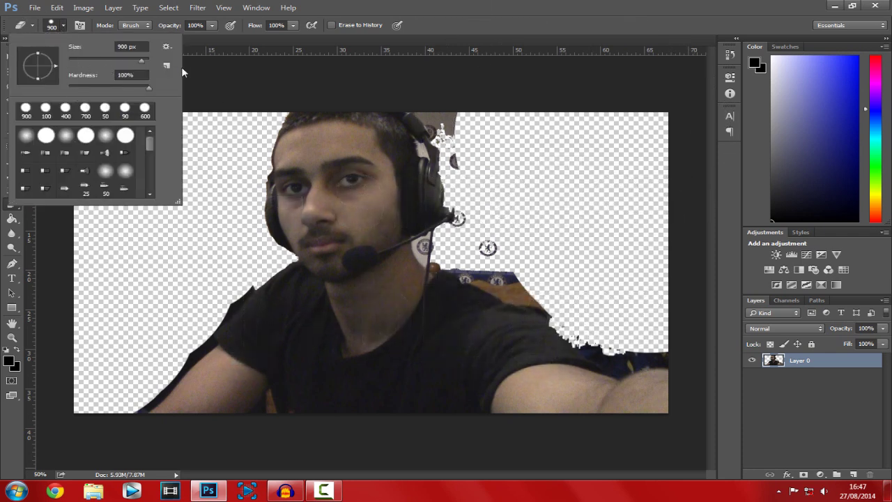
pyautogui.moveTo(141, 61); pyautogui.dragTo(122, 61)
pyautogui.press('Return')
pyautogui.moveTo(528, 235)
pyautogui.mouseDown()
pyautogui.moveTo(502, 241)
pyautogui.moveTo(508, 253)
pyautogui.moveTo(489, 132)
pyautogui.moveTo(488, 150)
pyautogui.moveTo(474, 115)
pyautogui.mouseUp()
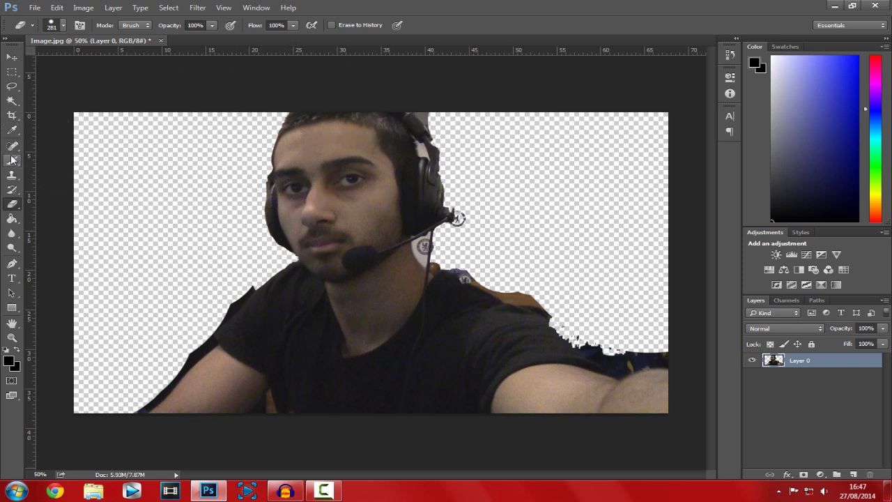
pyautogui.click(11, 338)
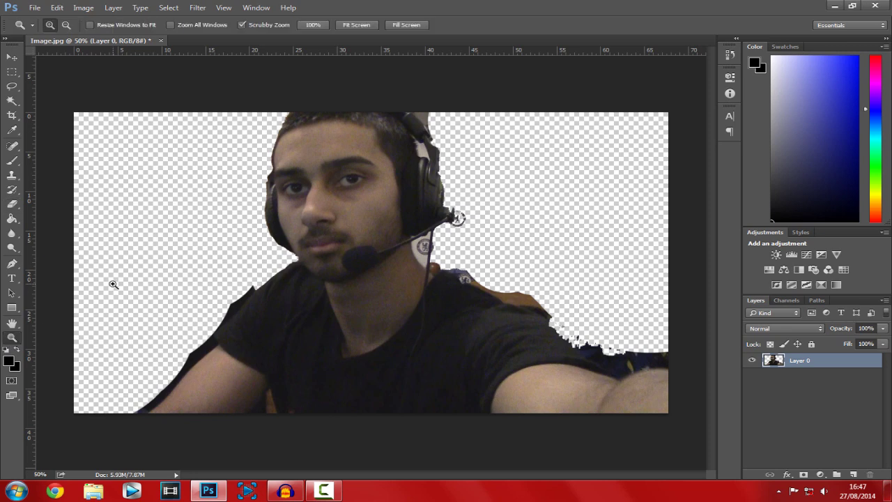
# Zoom in and erase the dark fringe along the shoulder and body edge to the image bottom
pyautogui.click(250, 407)
pyautogui.click(124, 414)
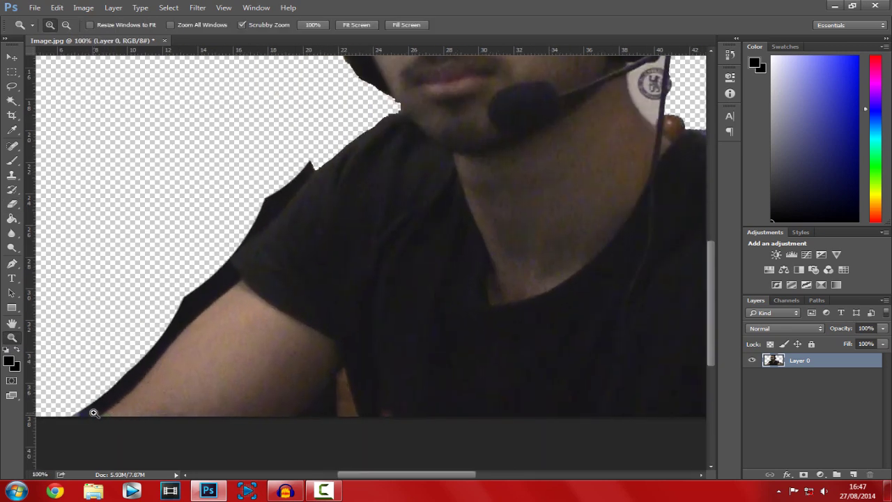
pyautogui.click(93, 412)
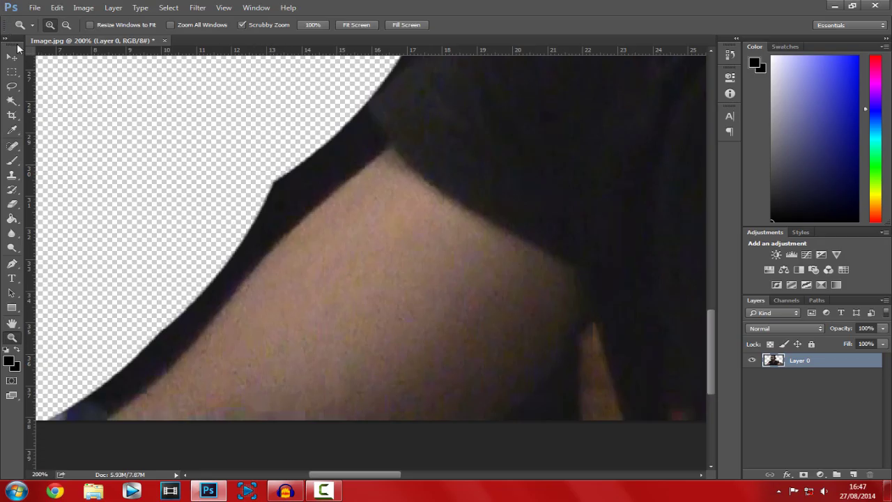
pyautogui.click(12, 204)
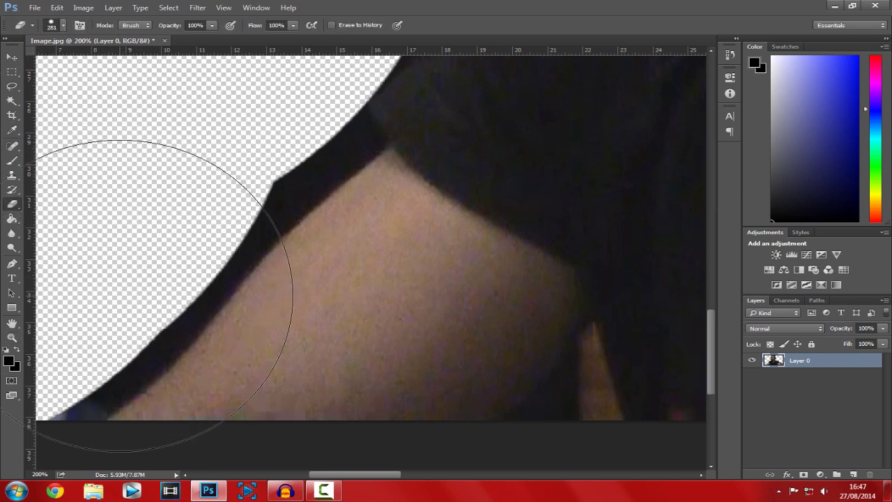
pyautogui.press('[')
pyautogui.press('[')
pyautogui.press('[')
pyautogui.press('[')
pyautogui.press('[')
pyautogui.press('[')
pyautogui.press('[')
pyautogui.press('[')
pyautogui.press('[')
pyautogui.press('[')
pyautogui.press('[')
pyautogui.press('[')
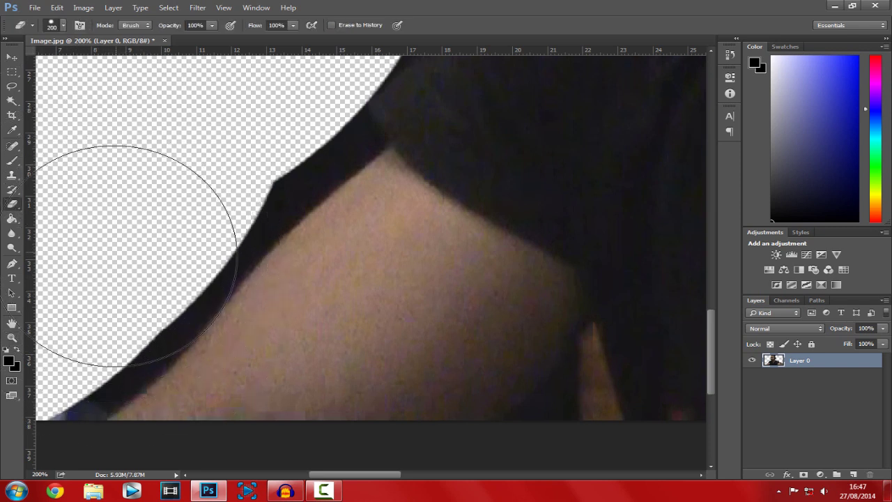
pyautogui.moveTo(63, 404)
pyautogui.mouseDown()
pyautogui.moveTo(146, 333)
pyautogui.moveTo(305, 155)
pyautogui.moveTo(355, 118)
pyautogui.moveTo(363, 123)
pyautogui.moveTo(372, 139)
pyautogui.moveTo(273, 230)
pyautogui.moveTo(174, 349)
pyautogui.moveTo(107, 389)
pyautogui.moveTo(113, 397)
pyautogui.moveTo(126, 394)
pyautogui.moveTo(142, 374)
pyautogui.mouseUp()
pyautogui.press('[')
pyautogui.press('[')
pyautogui.press('[')
pyautogui.press('[')
pyautogui.press('[')
pyautogui.moveTo(282, 215); pyautogui.dragTo(213, 289)
pyautogui.hotkey('ctrl', 'z')
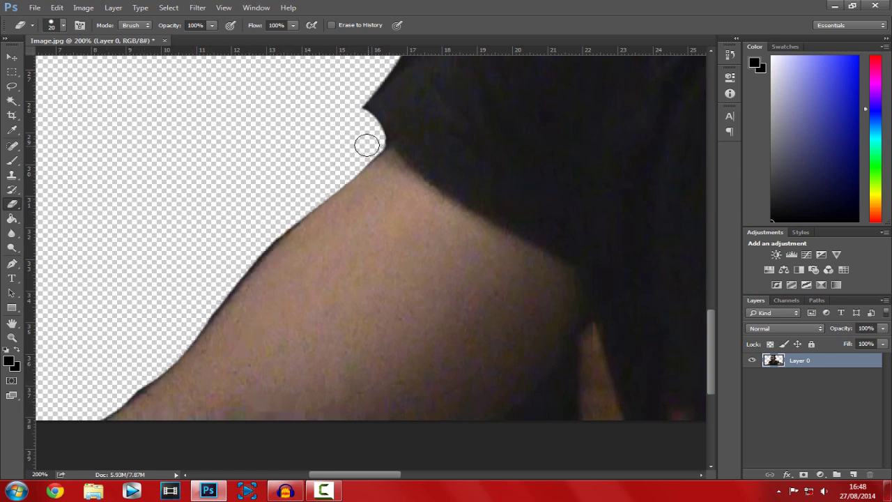
pyautogui.moveTo(137, 378); pyautogui.dragTo(98, 411)
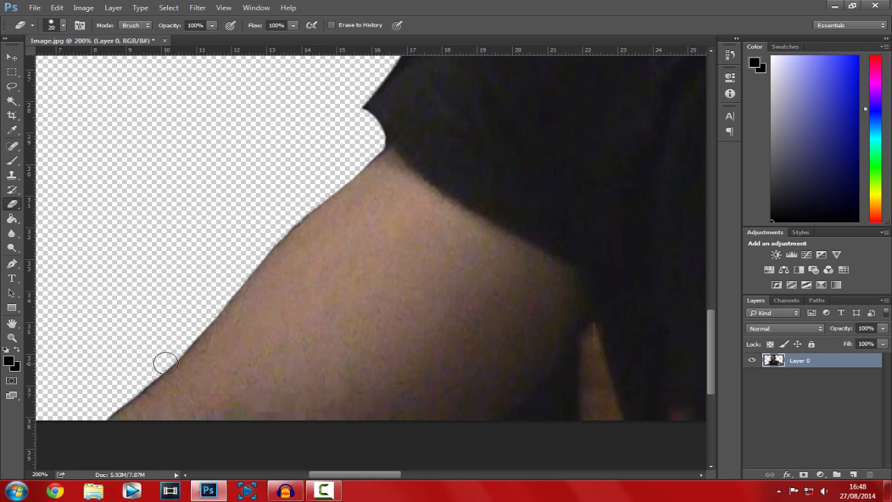
# Trim the spike, rough lower shirt edge and neck notch along the shirt's left outline
pyautogui.click(12, 337)
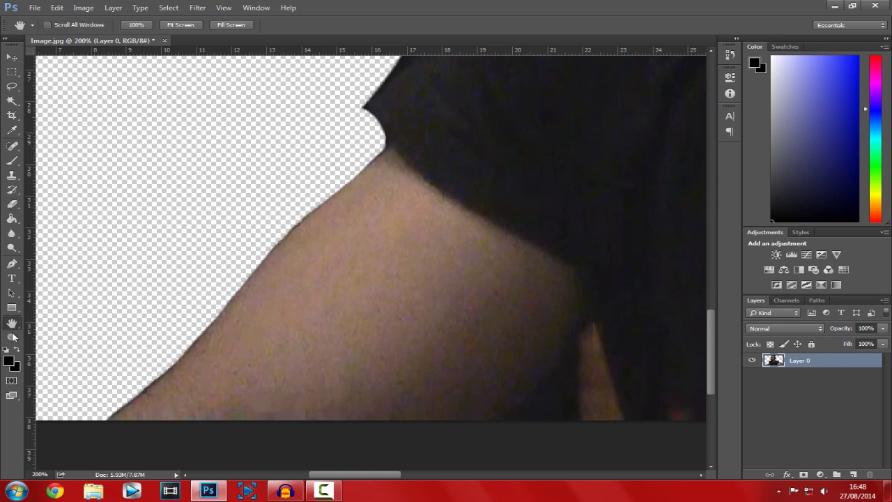
pyautogui.rightClick(245, 290)
pyautogui.click(272, 298)
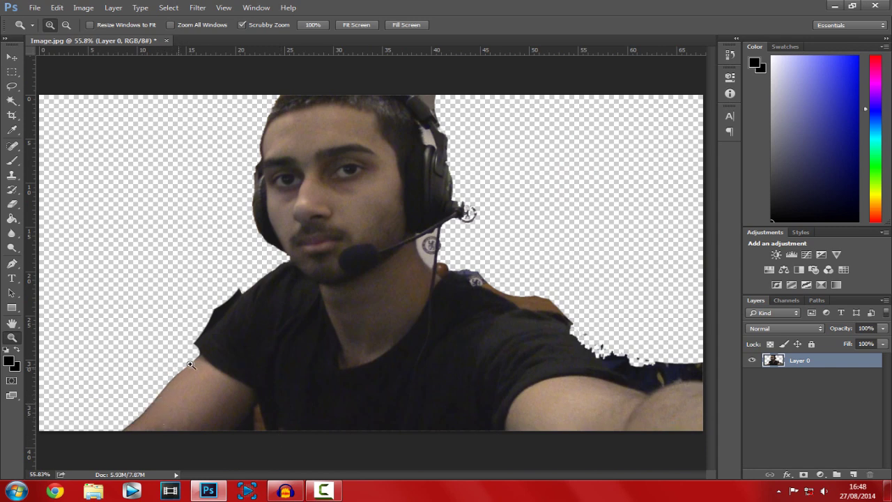
pyautogui.click(212, 320)
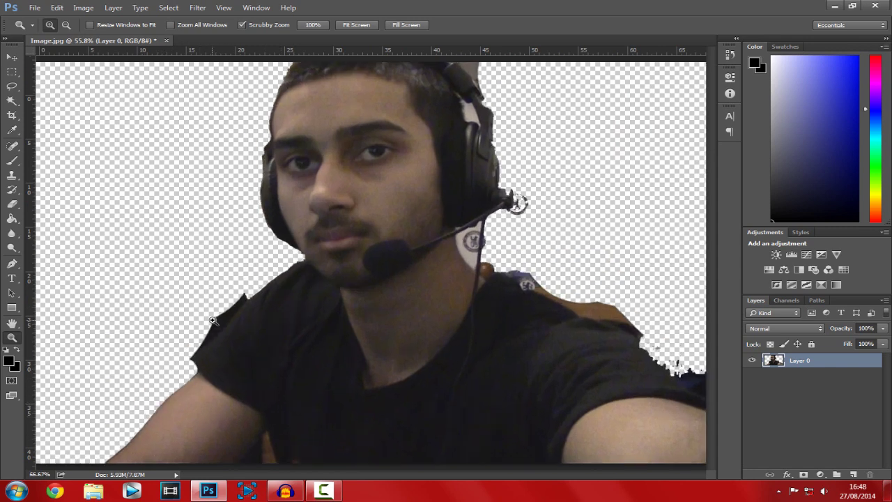
pyautogui.click(216, 321)
pyautogui.click(218, 322)
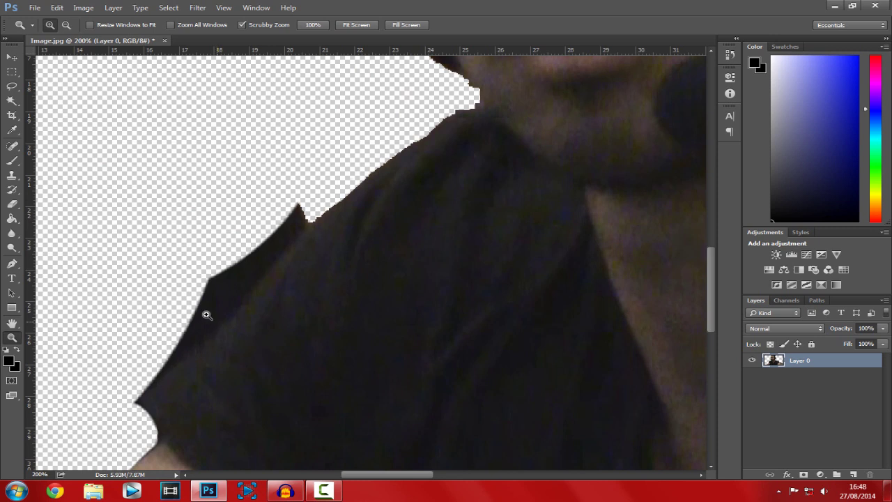
pyautogui.press('e')
pyautogui.moveTo(298, 199)
pyautogui.mouseDown()
pyautogui.moveTo(176, 311)
pyautogui.moveTo(308, 211)
pyautogui.moveTo(164, 357)
pyautogui.mouseUp()
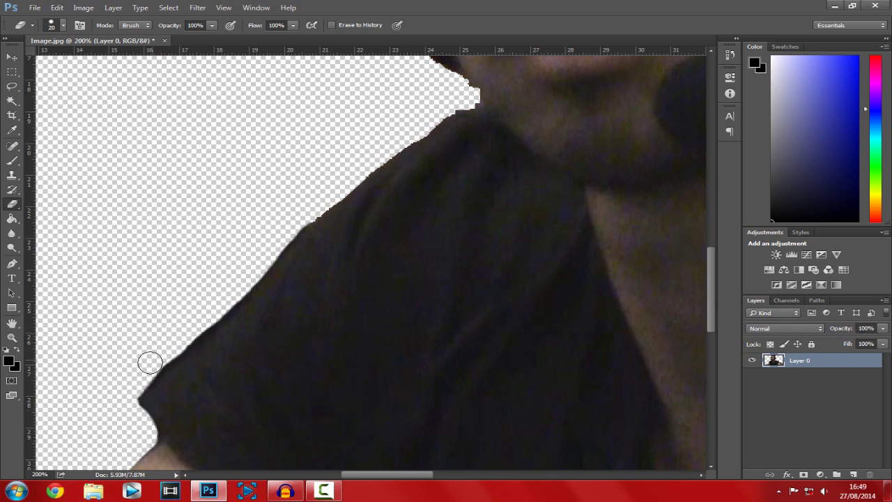
pyautogui.moveTo(150, 362); pyautogui.dragTo(193, 330)
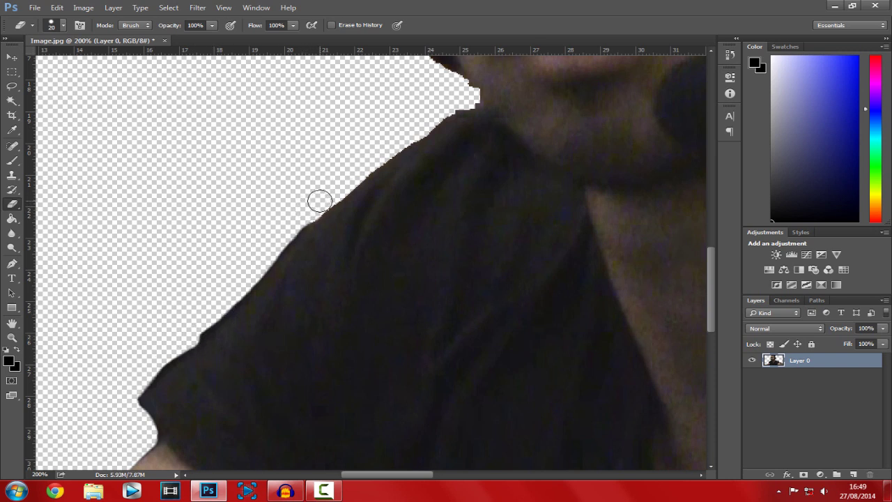
pyautogui.moveTo(404, 140)
pyautogui.mouseDown()
pyautogui.moveTo(467, 95)
pyautogui.moveTo(365, 160)
pyautogui.moveTo(333, 191)
pyautogui.mouseUp()
pyautogui.scroll(3, 406, 281)
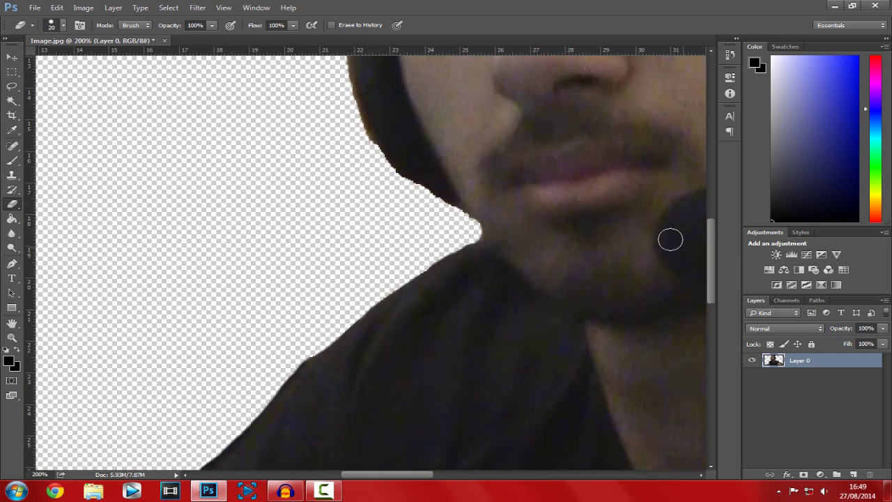
# Zoom to 300% and erase the hair edge beside the eyebrow
pyautogui.moveTo(711, 254)
pyautogui.mouseDown()
pyautogui.moveTo(744, 142)
pyautogui.moveTo(712, 259)
pyautogui.moveTo(718, 239)
pyautogui.mouseUp()
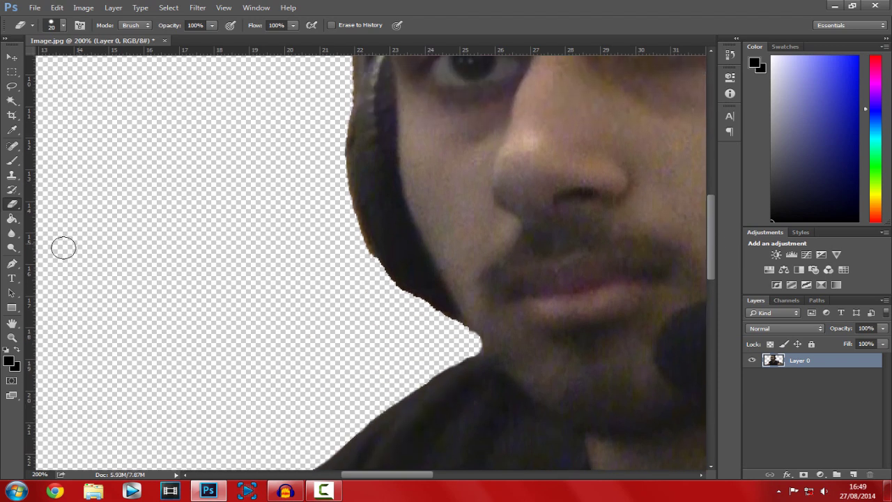
pyautogui.click(11, 337)
pyautogui.click(430, 294)
pyautogui.press('e')
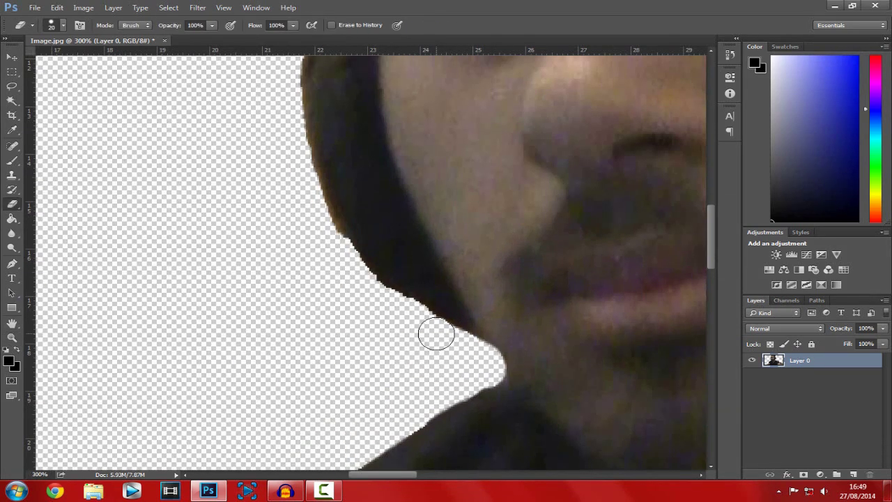
pyautogui.scroll(6, 285, 302)
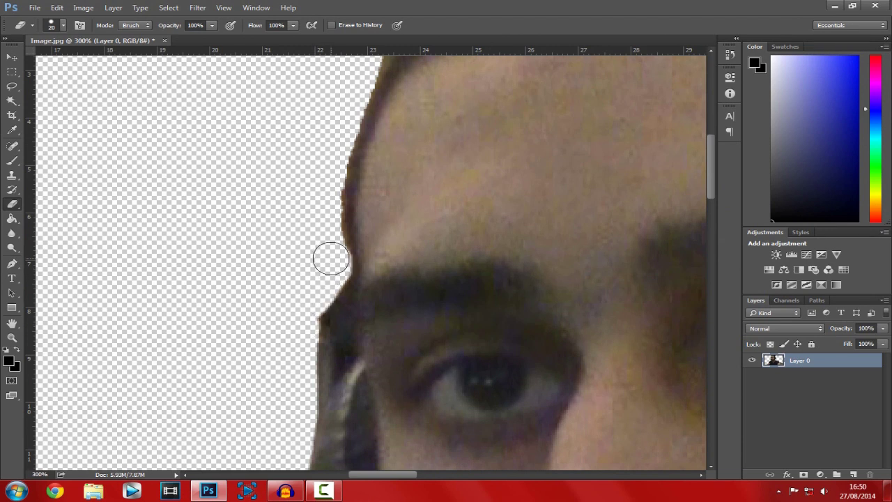
pyautogui.moveTo(346, 115); pyautogui.dragTo(379, 56)
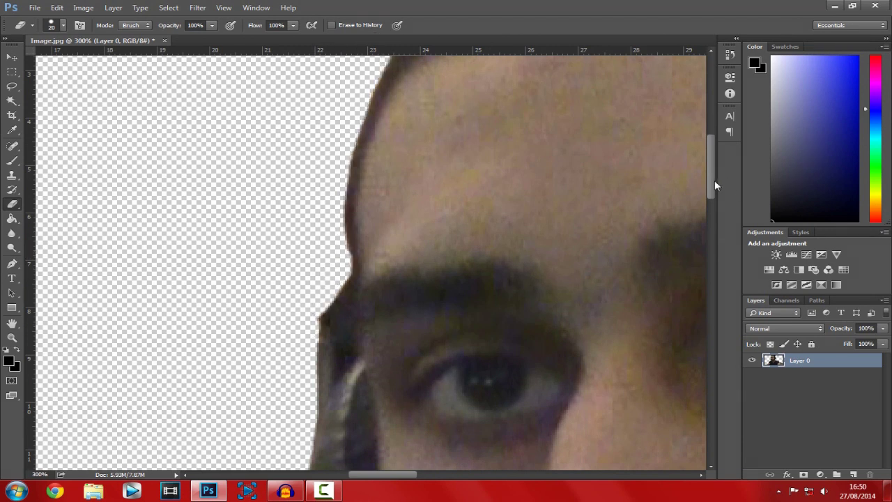
# Smooth the jagged hair edge up to the image top, round its corner, and fit on screen
pyautogui.moveTo(714, 185); pyautogui.dragTo(718, 136)
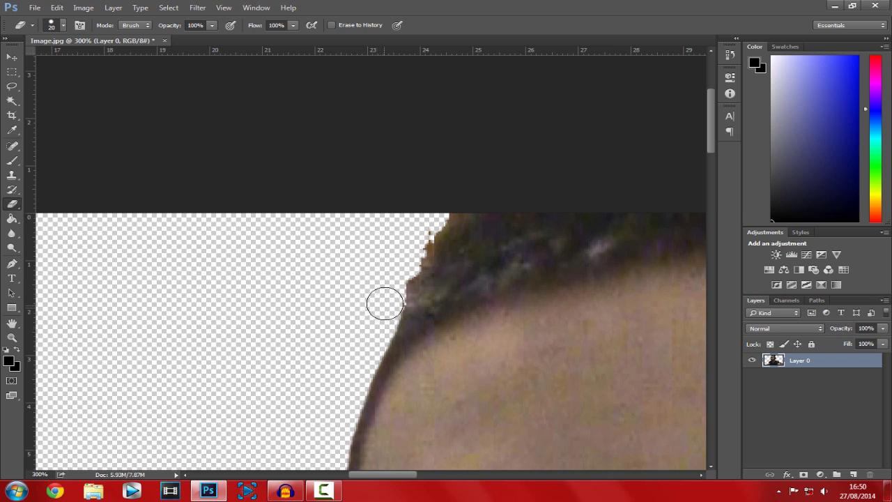
pyautogui.moveTo(385, 303)
pyautogui.mouseDown()
pyautogui.moveTo(447, 213)
pyautogui.moveTo(499, 193)
pyautogui.mouseUp()
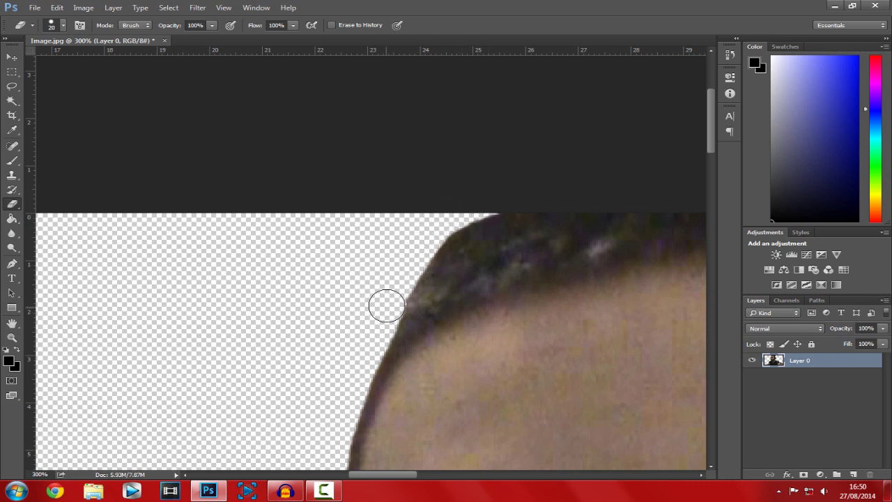
pyautogui.moveTo(388, 297)
pyautogui.mouseDown()
pyautogui.moveTo(426, 239)
pyautogui.moveTo(541, 193)
pyautogui.moveTo(609, 197)
pyautogui.mouseUp()
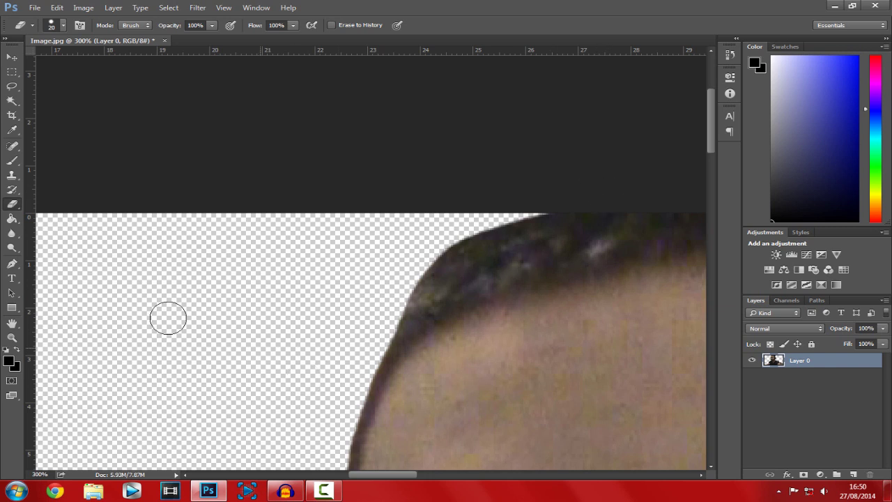
pyautogui.press('z')
pyautogui.rightClick(372, 304)
pyautogui.click(401, 309)
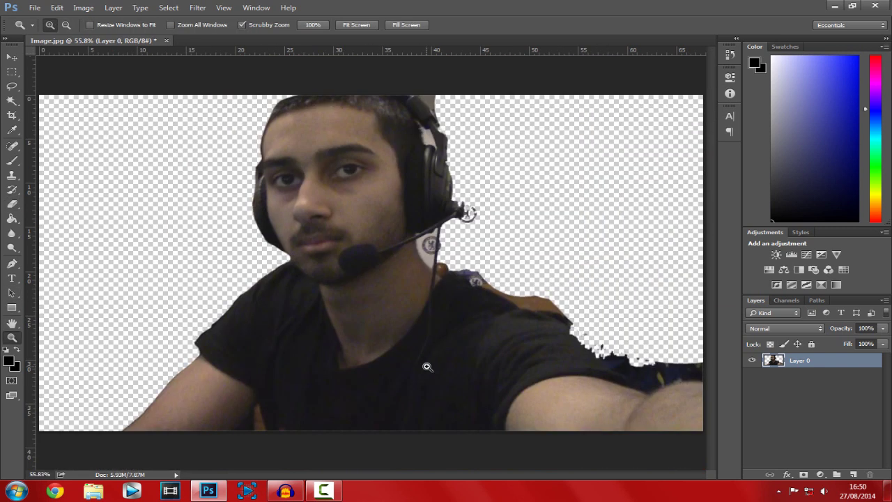
# Zoom to 200% and erase stray pixels along the hair's upper-left edge, then fit on screen
pyautogui.click(276, 112)
pyautogui.click(276, 111)
pyautogui.click(276, 111)
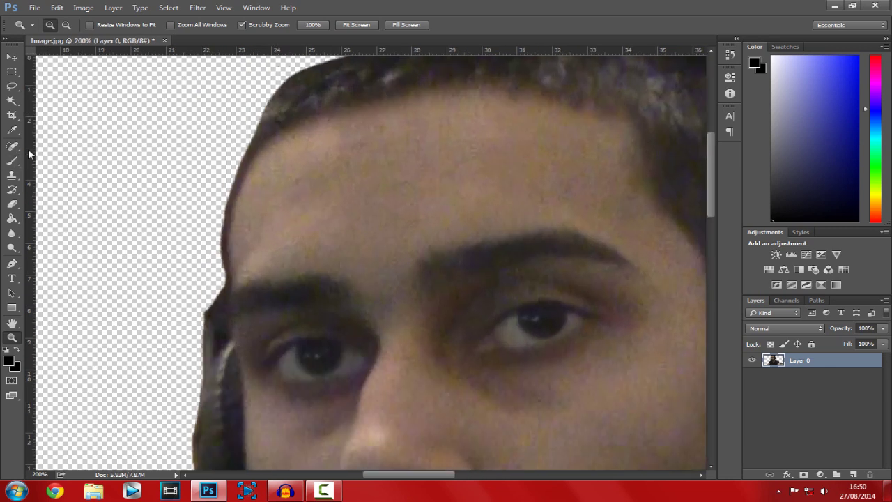
pyautogui.scroll(1, 149, 198)
pyautogui.click(12, 203)
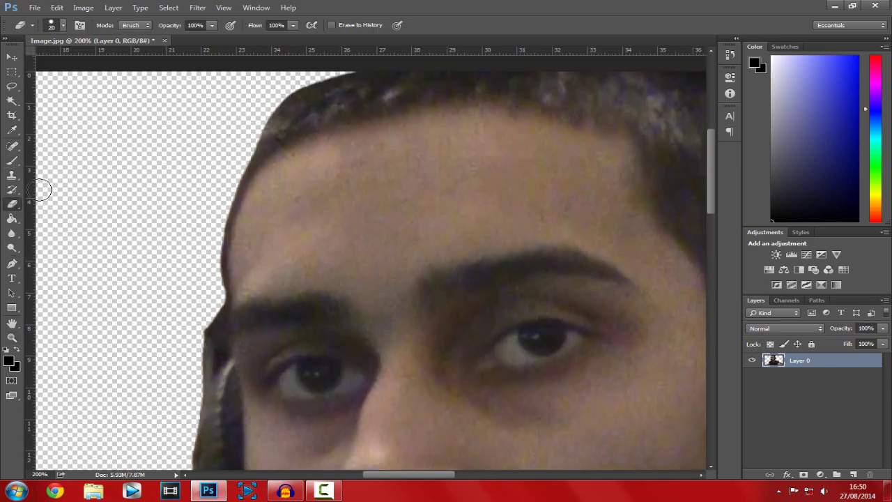
pyautogui.moveTo(304, 75)
pyautogui.mouseDown()
pyautogui.moveTo(258, 112)
pyautogui.moveTo(344, 64)
pyautogui.moveTo(283, 89)
pyautogui.mouseUp()
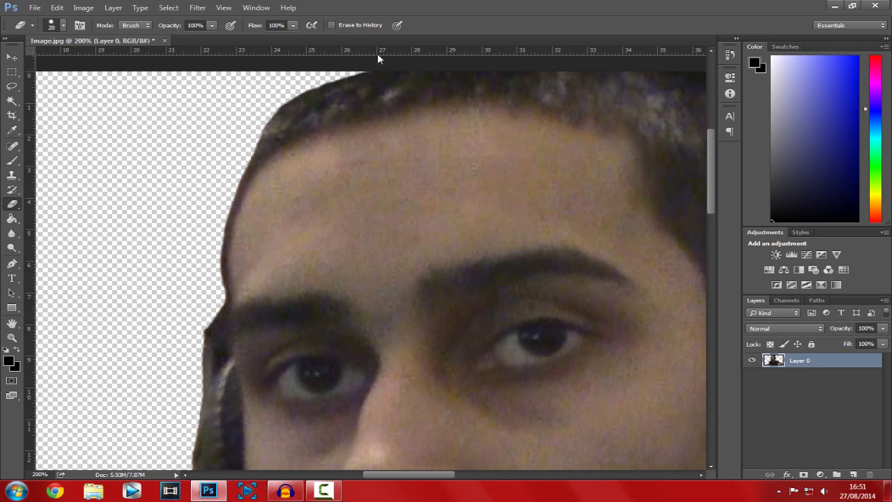
pyautogui.click(12, 337)
pyautogui.rightClick(195, 314)
pyautogui.click(215, 317)
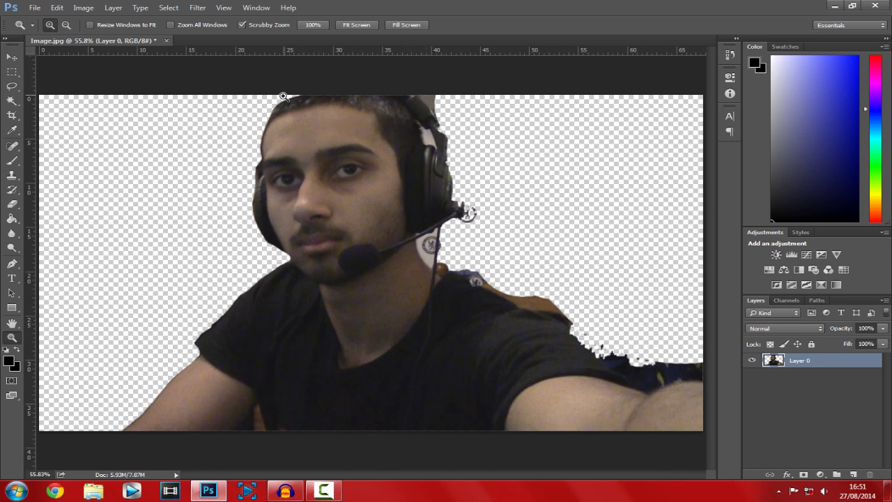
# Inspect the cut-out by zooming on the face, then on the top of the headset
pyautogui.click(264, 207)
pyautogui.click(262, 206)
pyautogui.rightClick(261, 207)
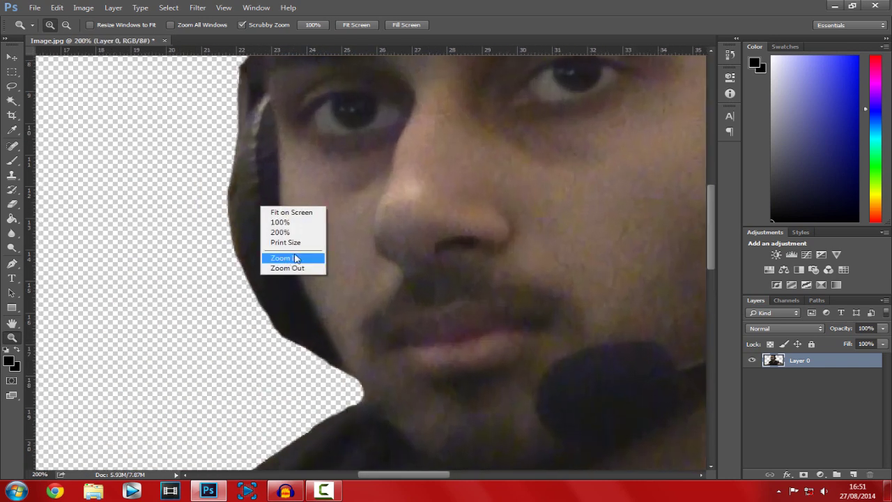
pyautogui.click(292, 212)
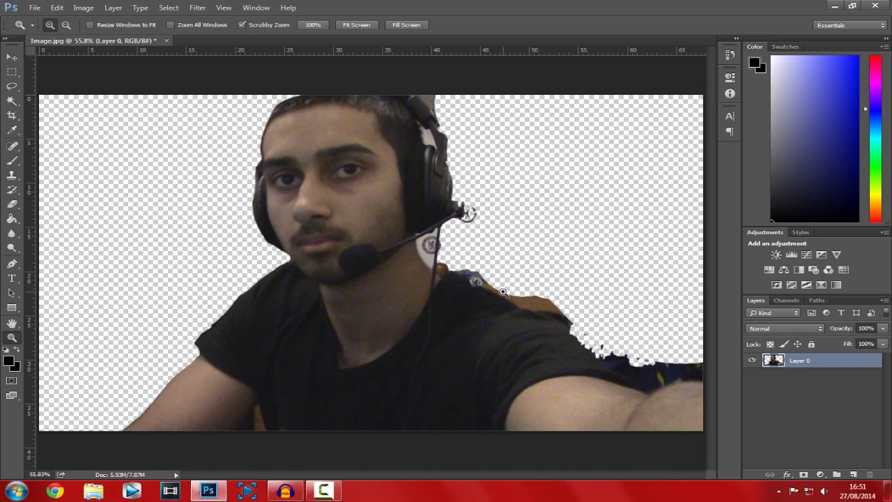
pyautogui.click(444, 103)
pyautogui.click(438, 105)
# Erase the rough headset edge, the logo ring and dark bits beside the microphone
pyautogui.click(432, 107)
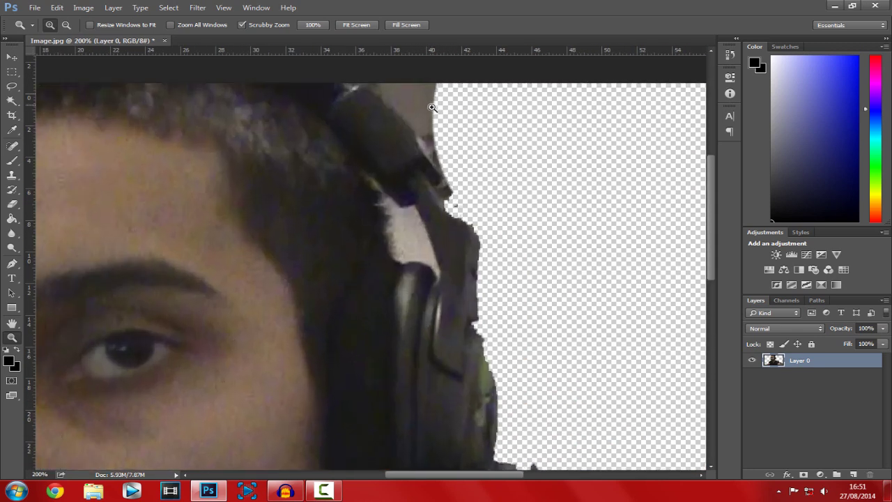
pyautogui.click(432, 107)
pyautogui.press('e')
pyautogui.moveTo(408, 74)
pyautogui.mouseDown()
pyautogui.moveTo(484, 239)
pyautogui.moveTo(700, 389)
pyautogui.mouseUp()
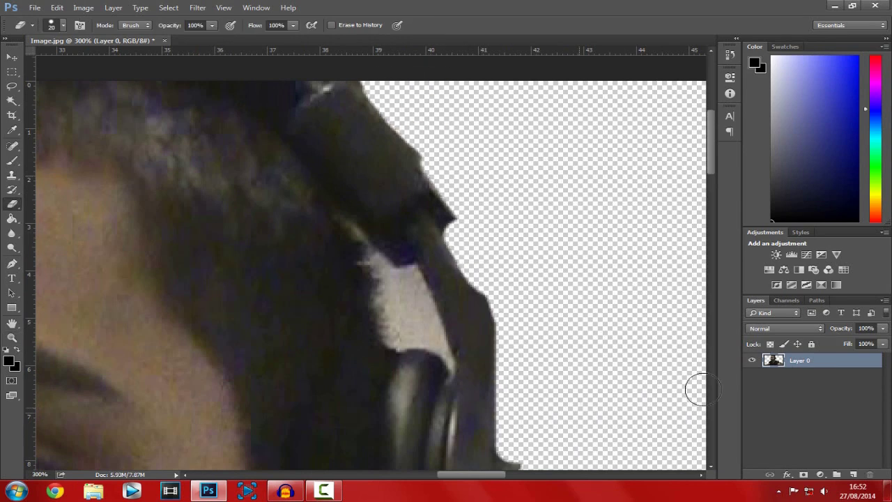
pyautogui.scroll(-5, 537, 155)
pyautogui.scroll(-4, 716, 216)
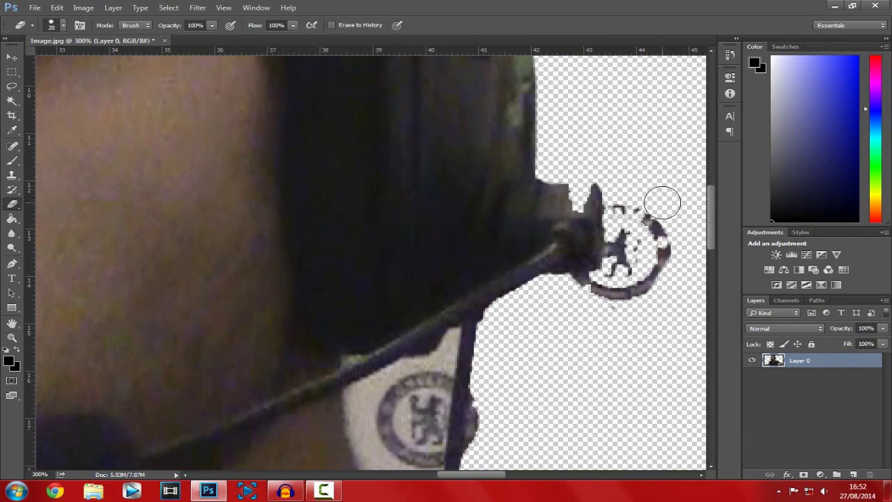
pyautogui.moveTo(662, 202)
pyautogui.mouseDown()
pyautogui.moveTo(656, 260)
pyautogui.moveTo(659, 243)
pyautogui.moveTo(633, 304)
pyautogui.moveTo(602, 306)
pyautogui.moveTo(637, 195)
pyautogui.moveTo(629, 197)
pyautogui.mouseUp()
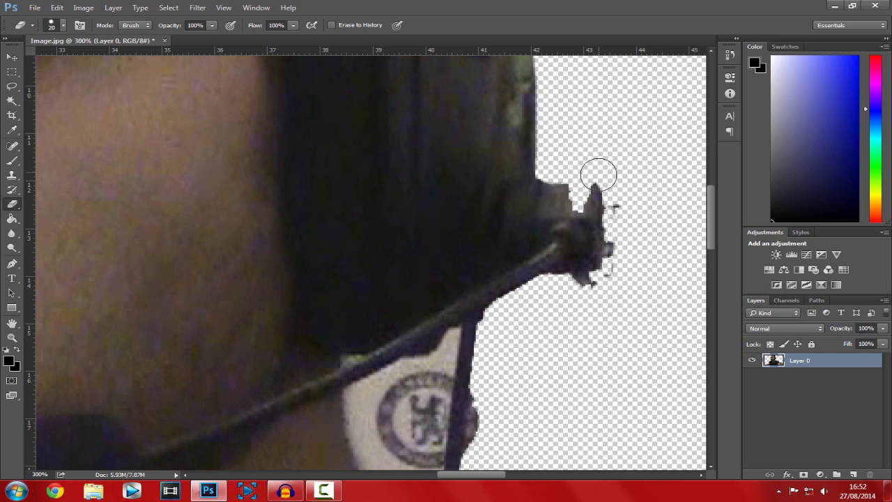
pyautogui.moveTo(597, 175)
pyautogui.mouseDown()
pyautogui.moveTo(610, 286)
pyautogui.moveTo(575, 296)
pyautogui.mouseUp()
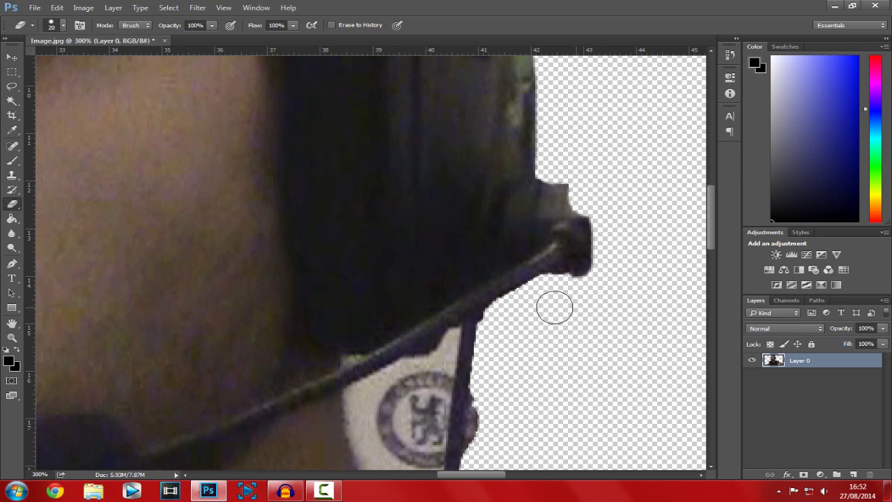
# Zoom on the mic tip, erase its surrounding grey background, and fit on screen
pyautogui.click(12, 338)
pyautogui.rightClick(333, 319)
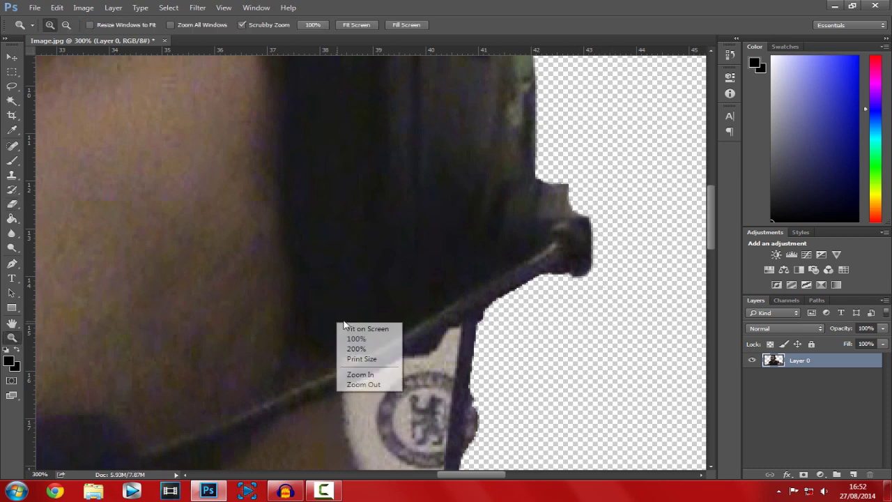
pyautogui.click(359, 327)
pyautogui.click(464, 207)
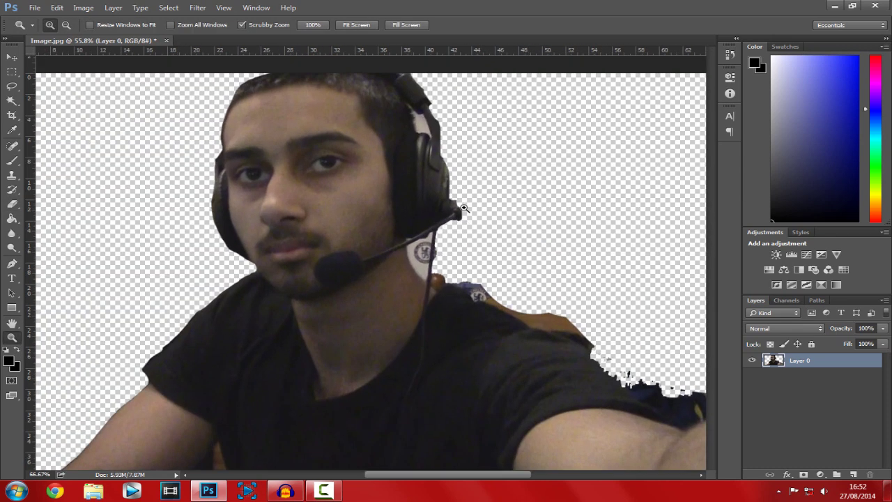
pyautogui.click(12, 203)
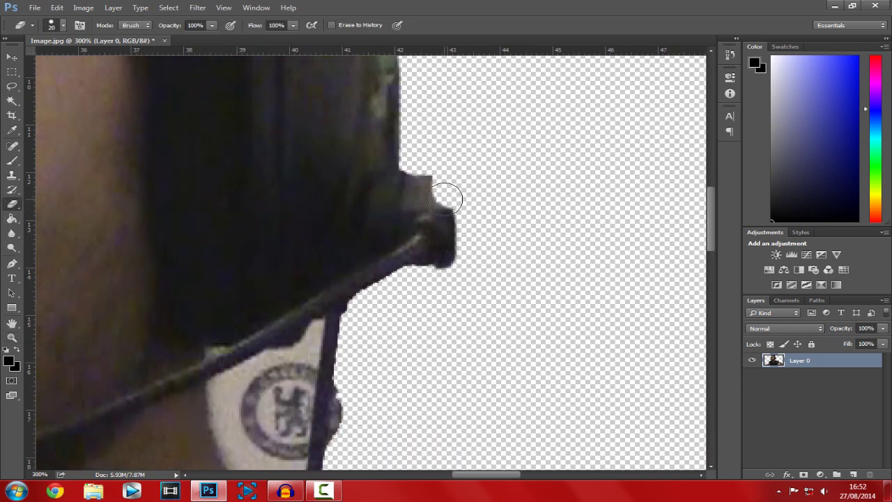
pyautogui.moveTo(433, 178)
pyautogui.mouseDown()
pyautogui.moveTo(414, 193)
pyautogui.moveTo(478, 191)
pyautogui.mouseUp()
pyautogui.press('[')
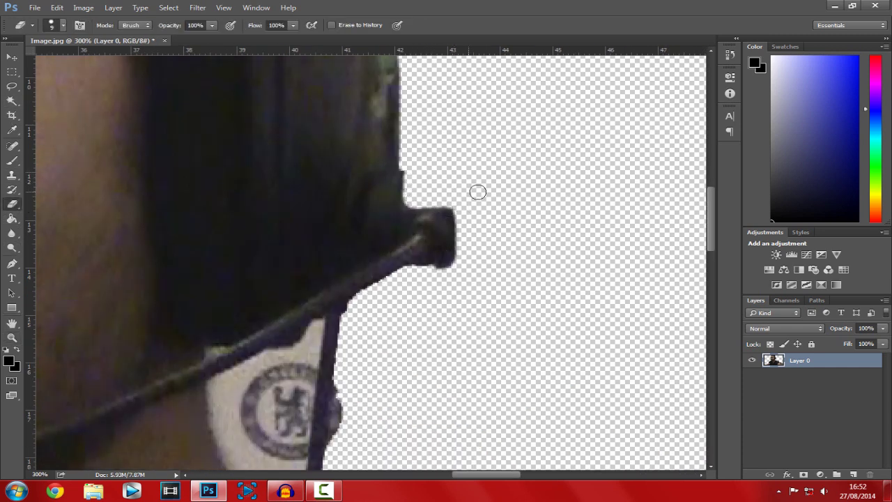
pyautogui.click(14, 338)
pyautogui.rightClick(323, 263)
pyautogui.click(341, 267)
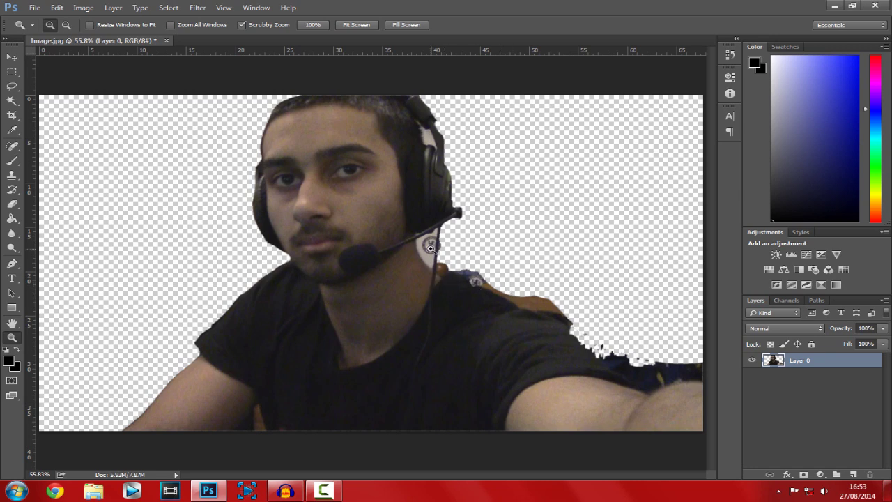
pyautogui.moveTo(430, 249); pyautogui.dragTo(431, 248)
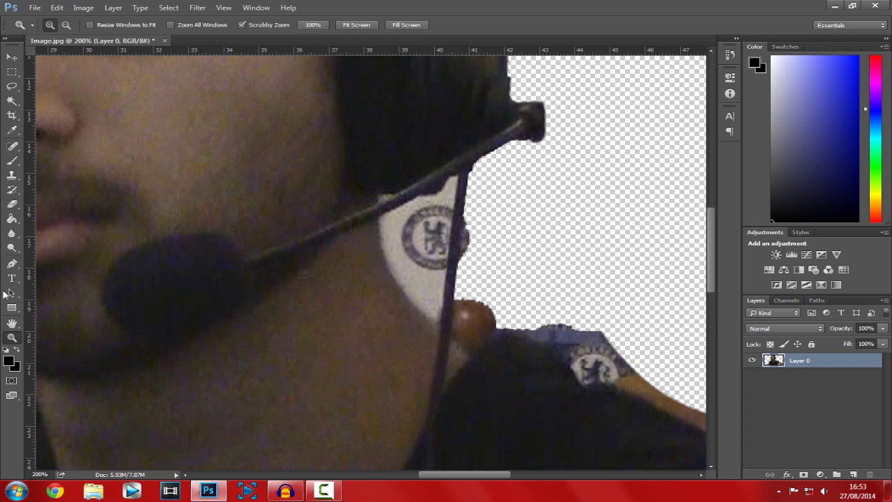
# Erase the white badge patch beside the neck with a finer brush, then fit on screen
pyautogui.click(11, 203)
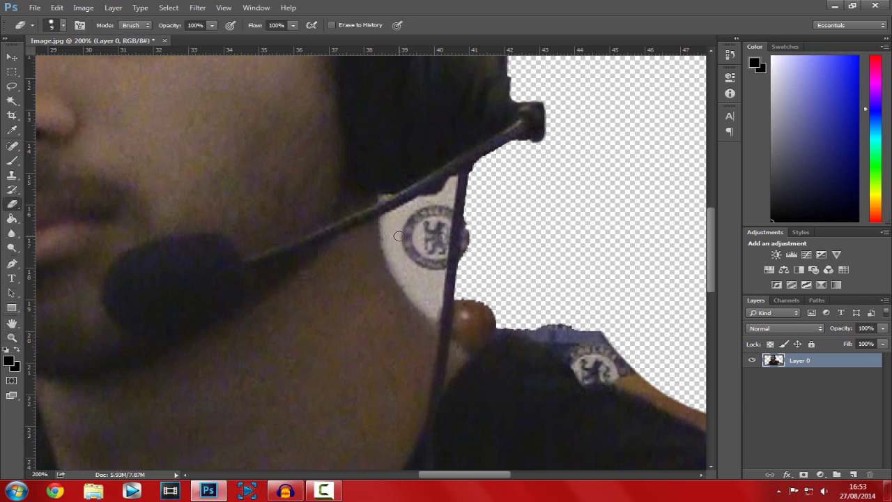
pyautogui.moveTo(406, 236)
pyautogui.mouseDown()
pyautogui.moveTo(419, 289)
pyautogui.moveTo(434, 320)
pyautogui.moveTo(525, 284)
pyautogui.moveTo(484, 366)
pyautogui.moveTo(499, 278)
pyautogui.moveTo(546, 326)
pyautogui.moveTo(439, 328)
pyautogui.mouseUp()
pyautogui.press('[')
pyautogui.press('[')
pyautogui.press('[')
pyautogui.press('[')
pyautogui.press('[')
pyautogui.press('z')
pyautogui.click(441, 313)
pyautogui.press('e')
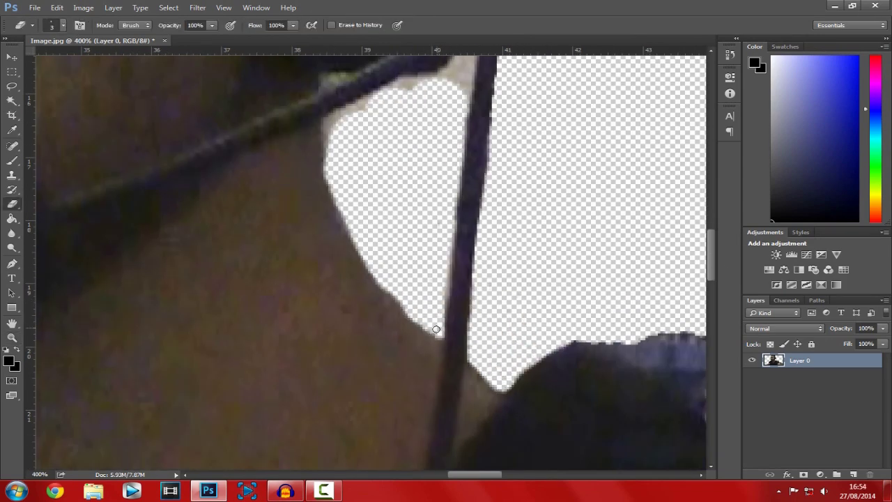
pyautogui.press('[')
pyautogui.press('[')
pyautogui.press('[')
pyautogui.click(11, 337)
pyautogui.rightClick(384, 227)
pyautogui.click(415, 231)
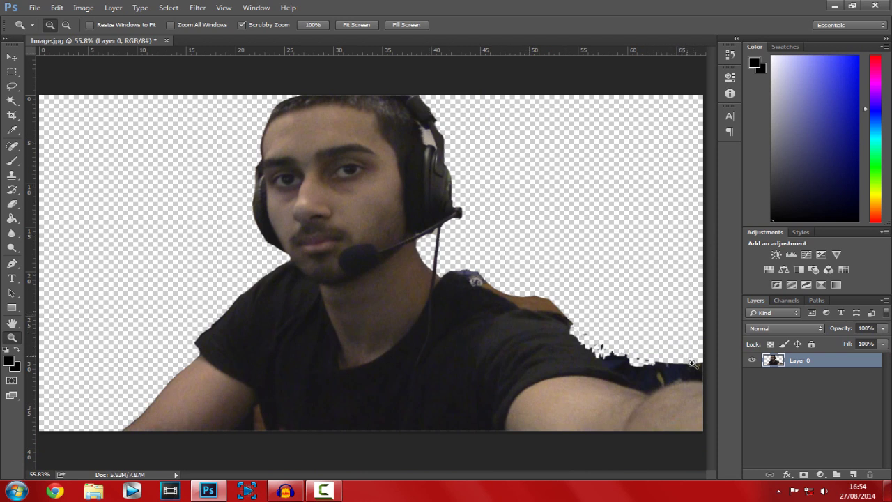
pyautogui.click(431, 139)
# Delete the light patch between hair and headphone band, erase leftover pixels, then fit on screen
pyautogui.moveTo(421, 145); pyautogui.dragTo(425, 180)
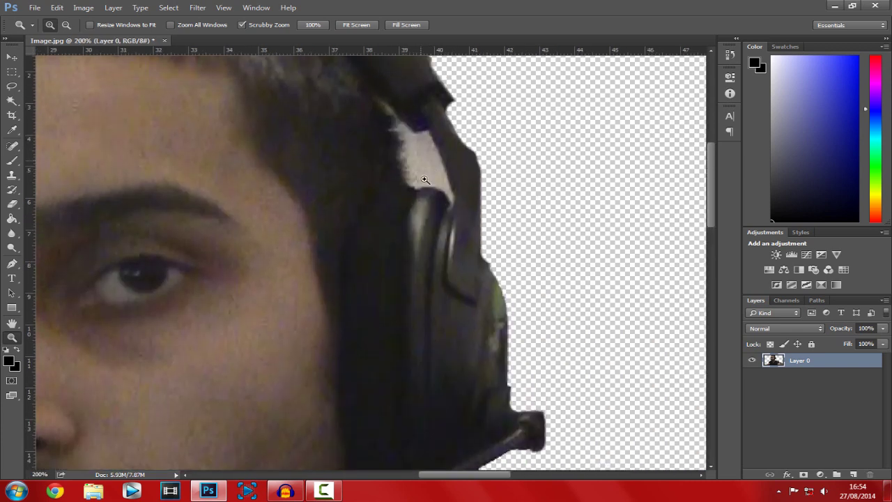
pyautogui.click(425, 180)
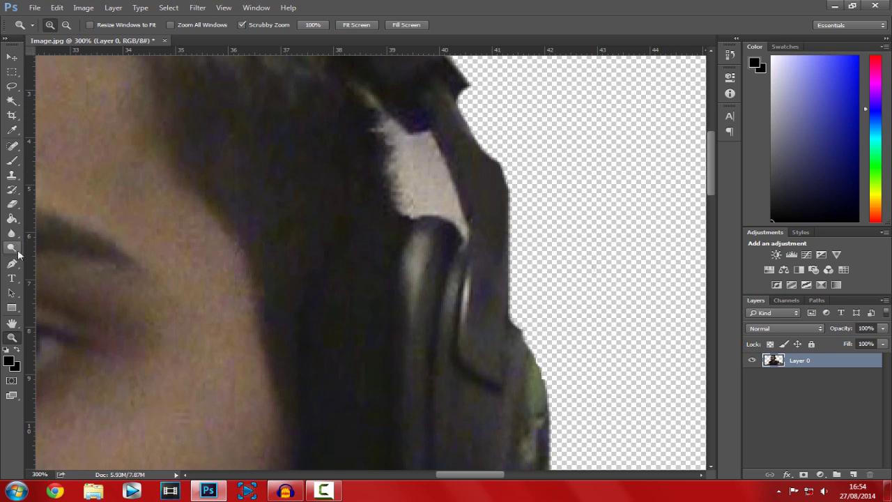
pyautogui.click(11, 204)
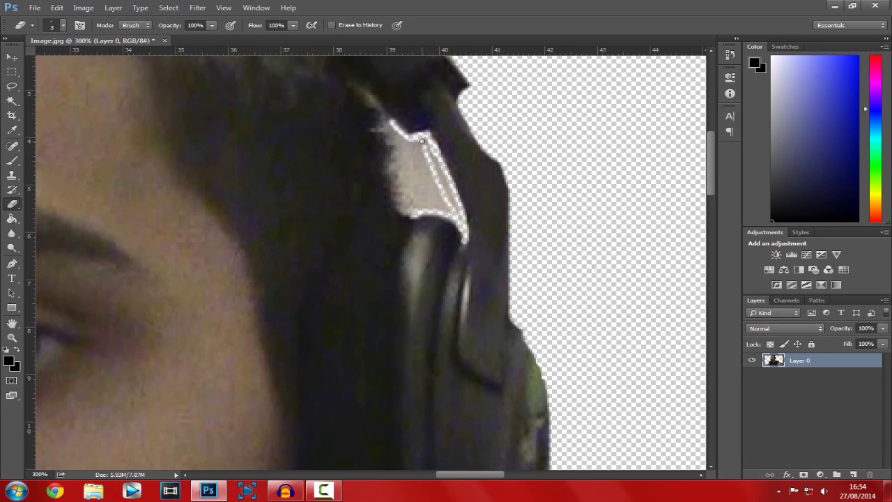
pyautogui.press('Delete')
pyautogui.hotkey('ctrl', 'd')
pyautogui.press(']')
pyautogui.moveTo(393, 140)
pyautogui.mouseDown()
pyautogui.moveTo(411, 212)
pyautogui.moveTo(387, 140)
pyautogui.moveTo(391, 188)
pyautogui.mouseUp()
pyautogui.press('z')
pyautogui.rightClick(189, 253)
pyautogui.click(220, 259)
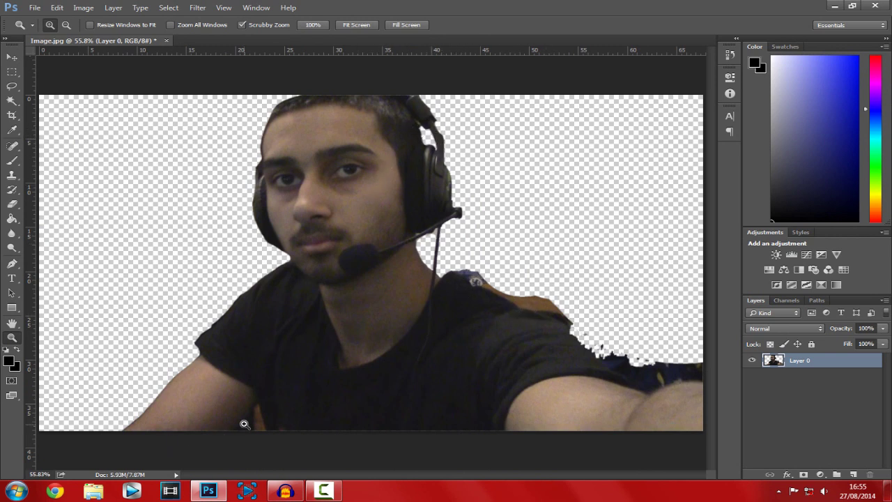
# Erase along the arm and torso sides of the gap under the arm and clear its inside
pyautogui.moveTo(251, 426); pyautogui.dragTo(255, 426)
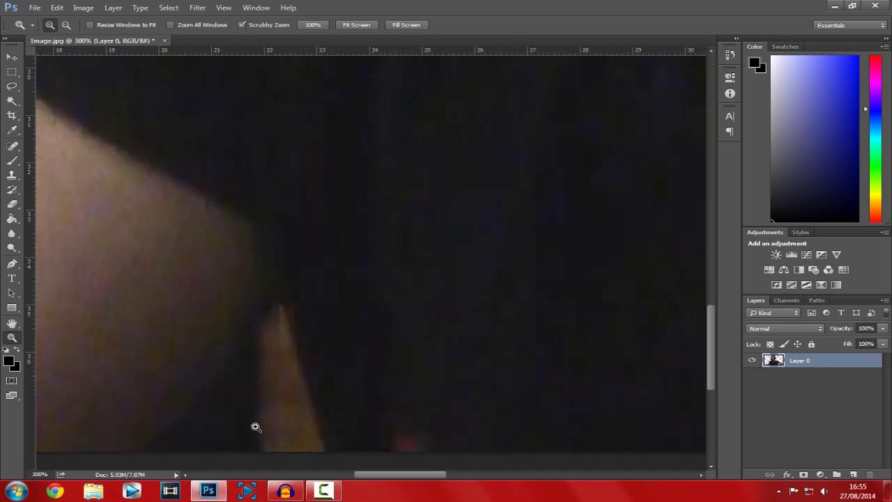
pyautogui.click(14, 203)
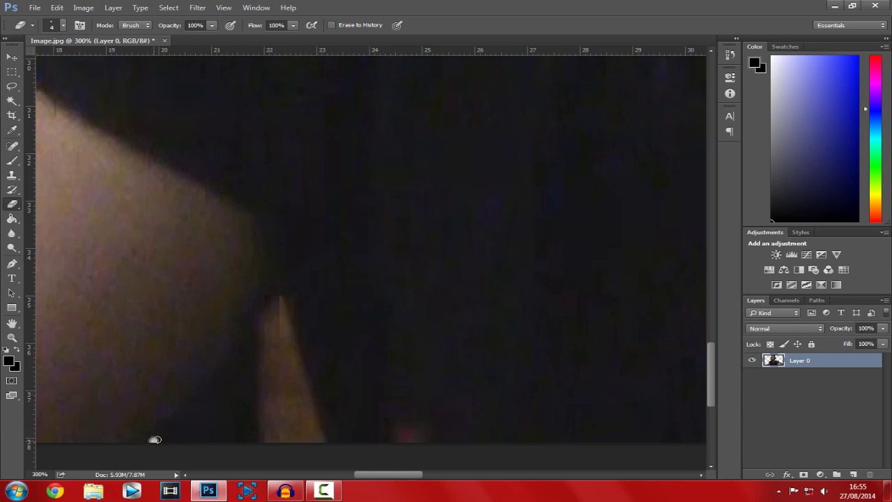
pyautogui.moveTo(177, 422)
pyautogui.mouseDown()
pyautogui.moveTo(228, 364)
pyautogui.moveTo(255, 312)
pyautogui.mouseUp()
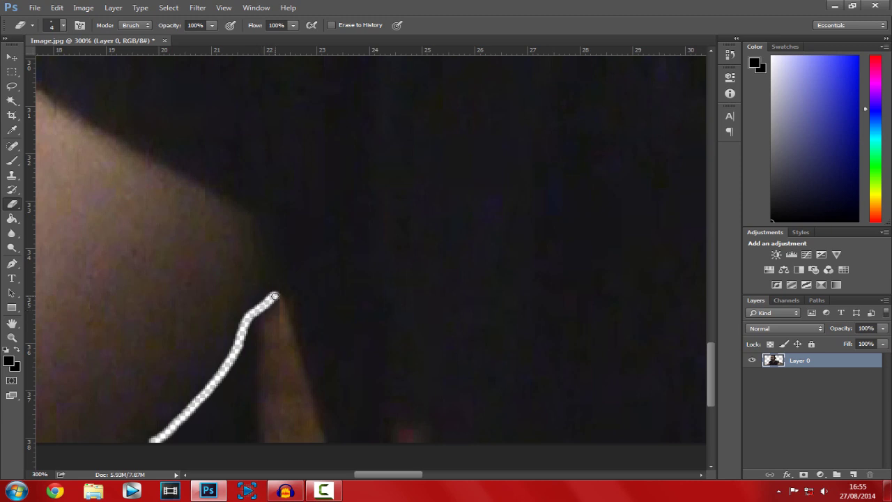
pyautogui.moveTo(296, 351); pyautogui.dragTo(327, 453)
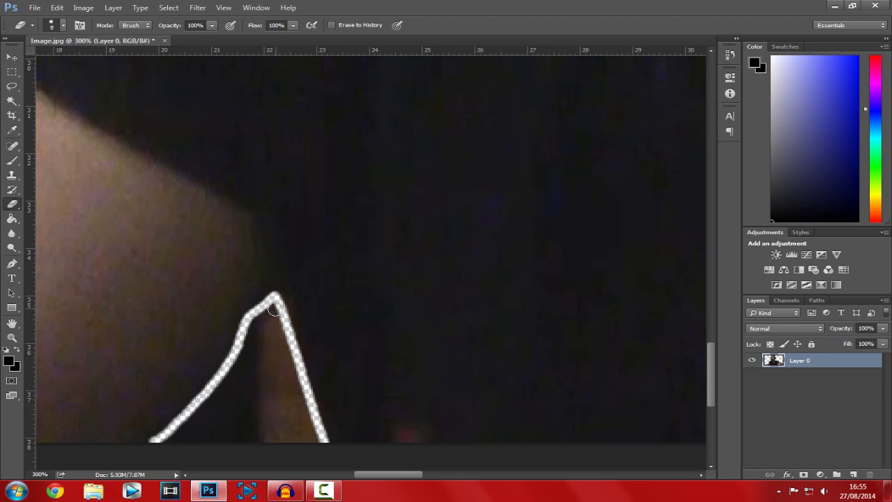
pyautogui.moveTo(273, 310)
pyautogui.mouseDown()
pyautogui.moveTo(255, 326)
pyautogui.moveTo(251, 364)
pyautogui.moveTo(268, 321)
pyautogui.moveTo(250, 377)
pyautogui.moveTo(244, 363)
pyautogui.moveTo(237, 422)
pyautogui.moveTo(241, 371)
pyautogui.moveTo(224, 418)
pyautogui.moveTo(240, 432)
pyautogui.moveTo(261, 345)
pyautogui.moveTo(153, 447)
pyautogui.mouseUp()
pyautogui.press(']')
pyautogui.press(']')
pyautogui.press(']')
# Erase the jagged dark strip along the right shoulder's upper edge with an enlarged eraser
pyautogui.scroll(-3, 153, 447)
pyautogui.scroll(2, 550, 295)
pyautogui.moveTo(275, 163); pyautogui.dragTo(553, 294)
pyautogui.press(']')
pyautogui.press(']')
pyautogui.press(']')
pyautogui.scroll(-3, 553, 293)
pyautogui.scroll(3, 301, 187)
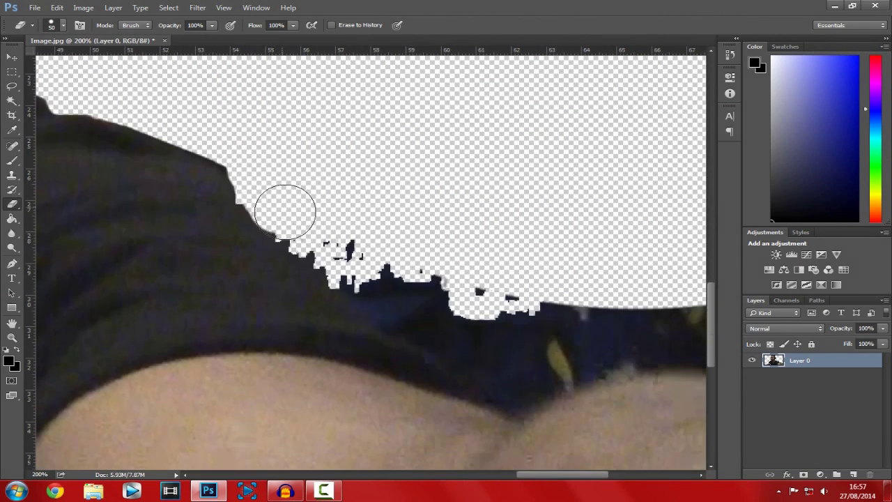
pyautogui.moveTo(315, 236)
pyautogui.mouseDown()
pyautogui.moveTo(474, 357)
pyautogui.moveTo(431, 281)
pyautogui.moveTo(493, 307)
pyautogui.moveTo(541, 311)
pyautogui.moveTo(513, 325)
pyautogui.moveTo(497, 309)
pyautogui.mouseUp()
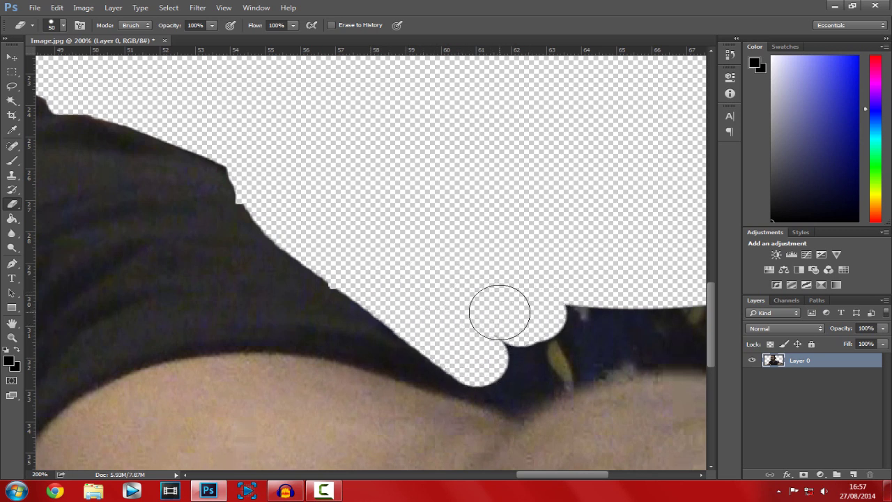
# With a smaller brush, rub out the dark cloth leftovers along the lower and top-right edges
pyautogui.press('[')
pyautogui.press('[')
pyautogui.press('[')
pyautogui.press('[')
pyautogui.moveTo(577, 481)
pyautogui.mouseDown()
pyautogui.moveTo(657, 481)
pyautogui.moveTo(584, 480)
pyautogui.mouseUp()
pyautogui.press('[')
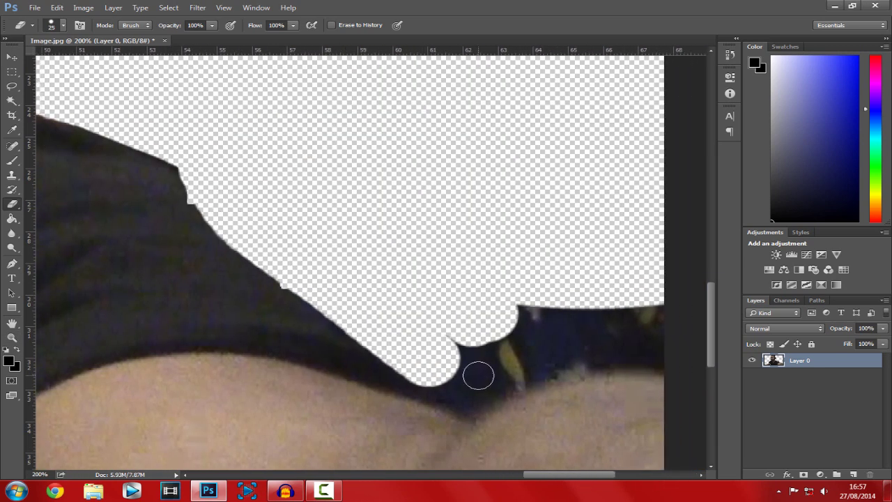
# Smooth and touch up the shoulder outline with a finer eraser brush
pyautogui.press('[')
pyautogui.press('[')
pyautogui.press('[')
pyautogui.moveTo(425, 383)
pyautogui.mouseDown()
pyautogui.moveTo(464, 407)
pyautogui.moveTo(492, 409)
pyautogui.moveTo(576, 377)
pyautogui.moveTo(673, 373)
pyautogui.mouseUp()
pyautogui.press(']')
pyautogui.press(']')
pyautogui.press(']')
pyautogui.press(']')
pyautogui.press(']')
pyautogui.press(']')
pyautogui.press(']')
pyautogui.moveTo(666, 312); pyautogui.dragTo(606, 319)
pyautogui.moveTo(543, 320)
pyautogui.mouseDown()
pyautogui.moveTo(460, 370)
pyautogui.moveTo(478, 384)
pyautogui.moveTo(673, 341)
pyautogui.moveTo(515, 371)
pyautogui.mouseUp()
pyautogui.press('[')
pyautogui.press('[')
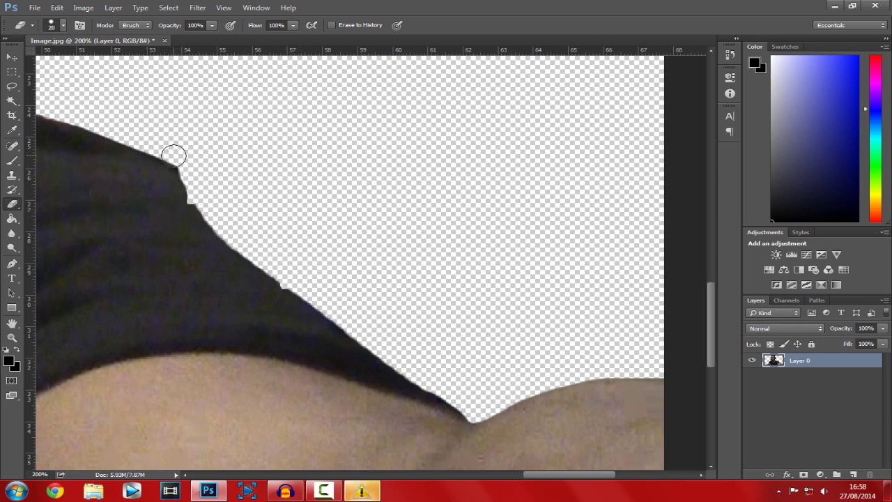
pyautogui.moveTo(174, 155)
pyautogui.mouseDown()
pyautogui.moveTo(257, 264)
pyautogui.moveTo(347, 327)
pyautogui.mouseUp()
pyautogui.moveTo(359, 336); pyautogui.dragTo(466, 404)
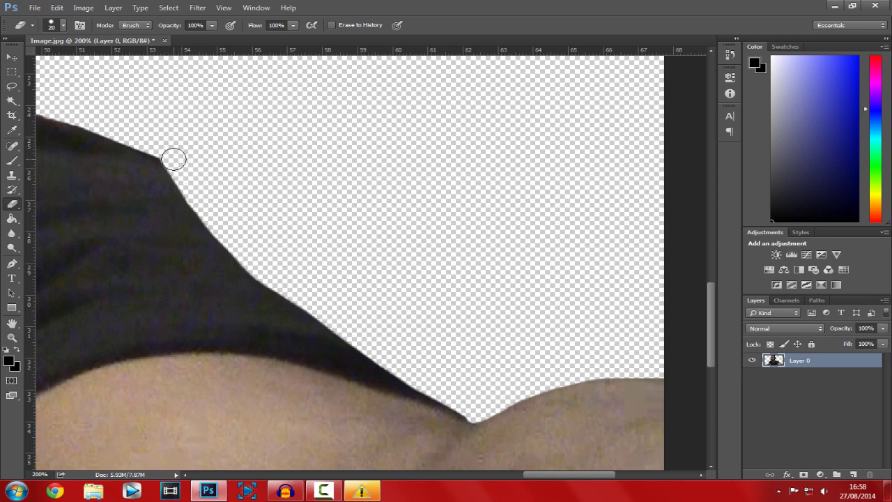
# Fit the image on screen, then zoom in to 400% on the microphone cable junction
pyautogui.click(12, 337)
pyautogui.rightClick(278, 267)
pyautogui.click(293, 272)
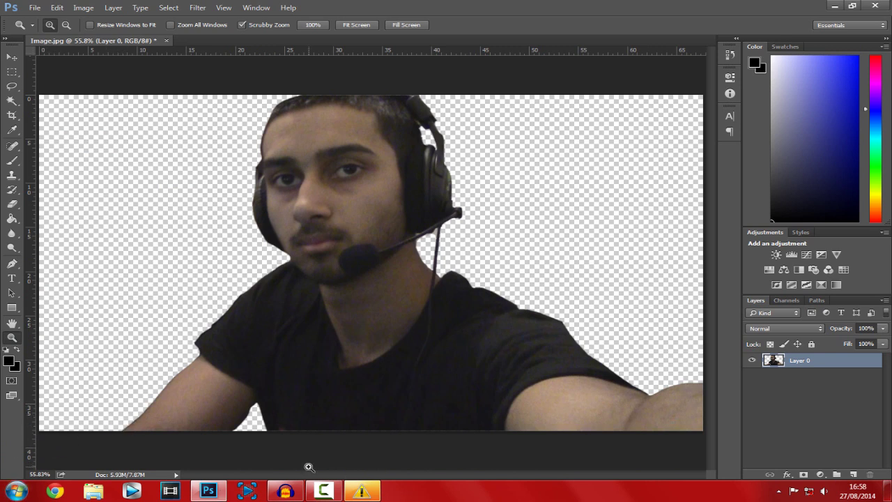
pyautogui.click(437, 232)
pyautogui.click(436, 232)
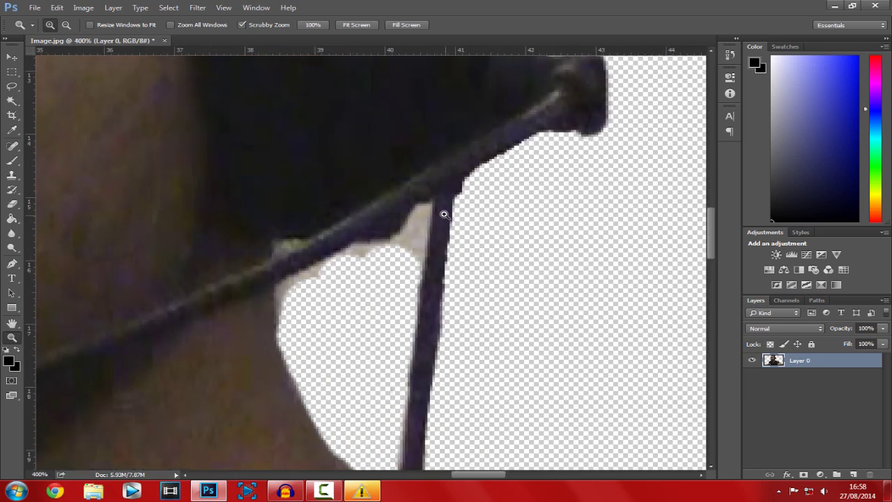
# Erase the light patch below the cable junction and along the cable's top edge at size 6
pyautogui.click(12, 203)
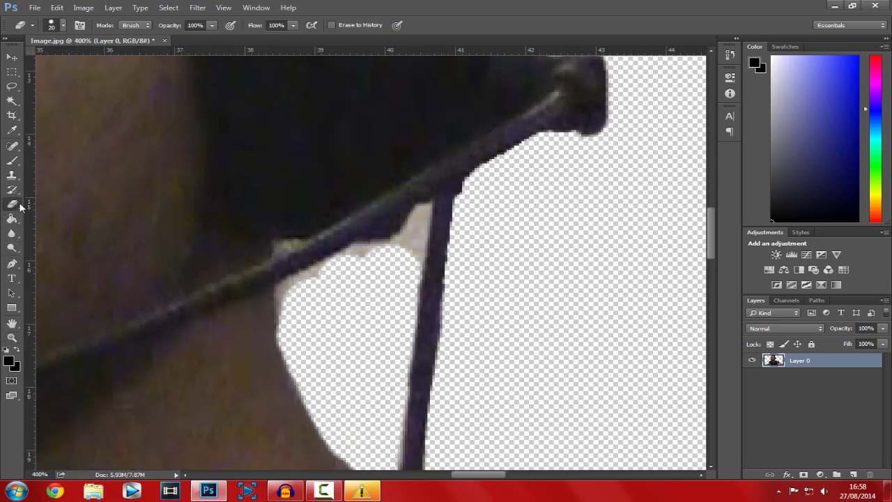
pyautogui.press('[')
pyautogui.press('[')
pyautogui.press('[')
pyautogui.press('[')
pyautogui.press('[')
pyautogui.press('[')
pyautogui.moveTo(424, 210)
pyautogui.mouseDown()
pyautogui.moveTo(417, 262)
pyautogui.moveTo(418, 210)
pyautogui.moveTo(400, 246)
pyautogui.moveTo(410, 241)
pyautogui.moveTo(355, 250)
pyautogui.moveTo(283, 286)
pyautogui.moveTo(285, 325)
pyautogui.mouseUp()
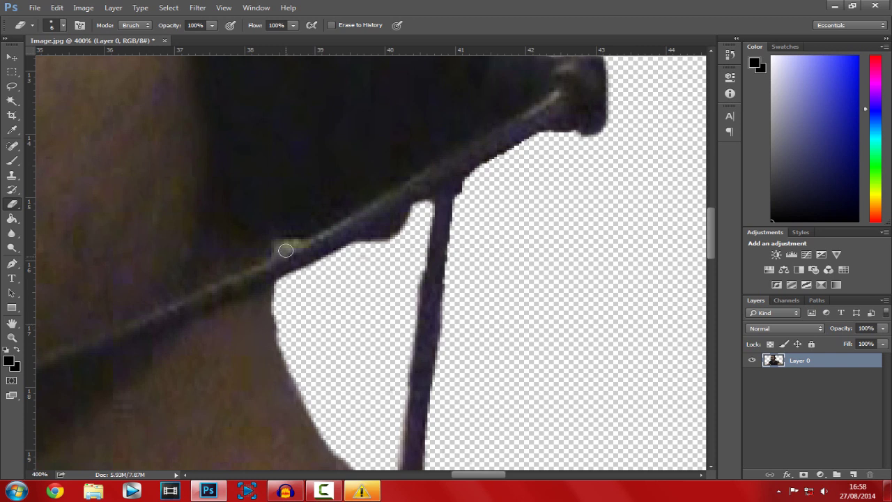
pyautogui.moveTo(286, 248)
pyautogui.mouseDown()
pyautogui.moveTo(301, 241)
pyautogui.moveTo(274, 251)
pyautogui.mouseUp()
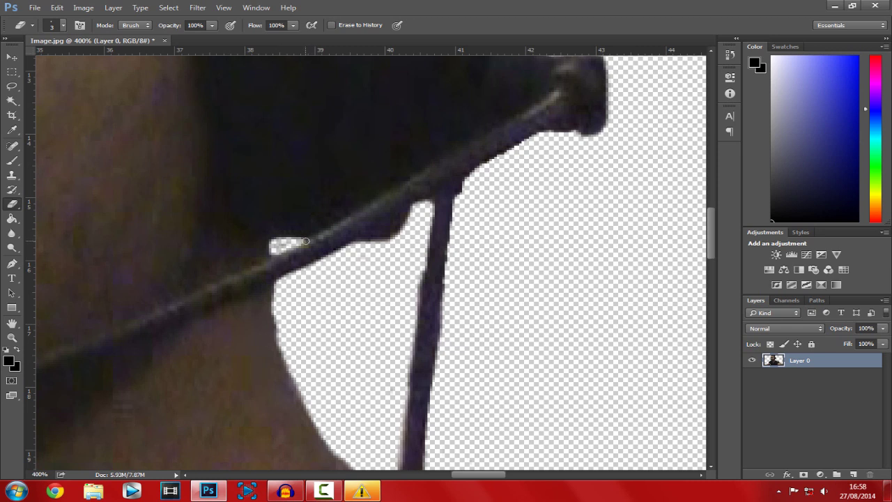
pyautogui.click(12, 338)
pyautogui.rightClick(295, 327)
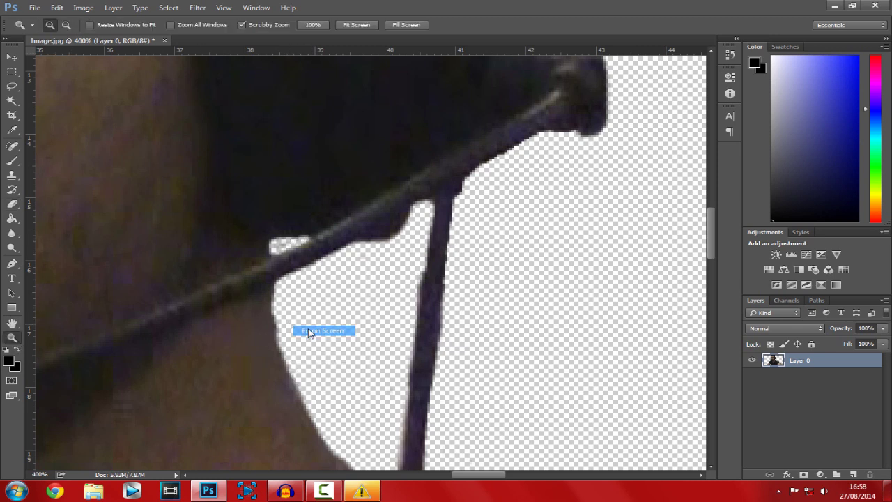
pyautogui.click(311, 330)
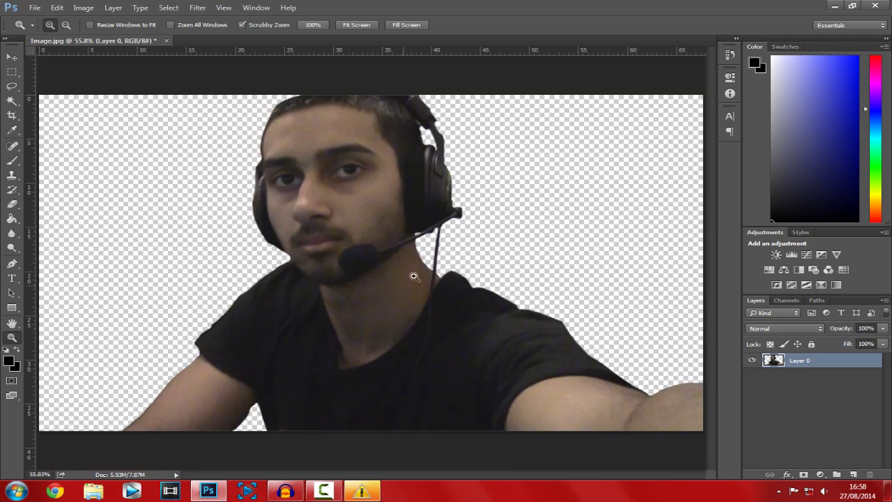
pyautogui.moveTo(415, 252); pyautogui.dragTo(416, 252)
pyautogui.click(415, 251)
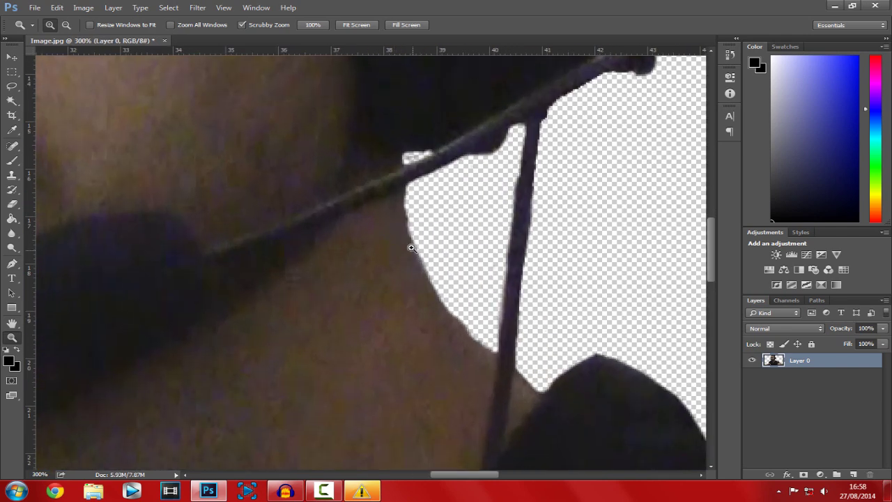
pyautogui.click(12, 205)
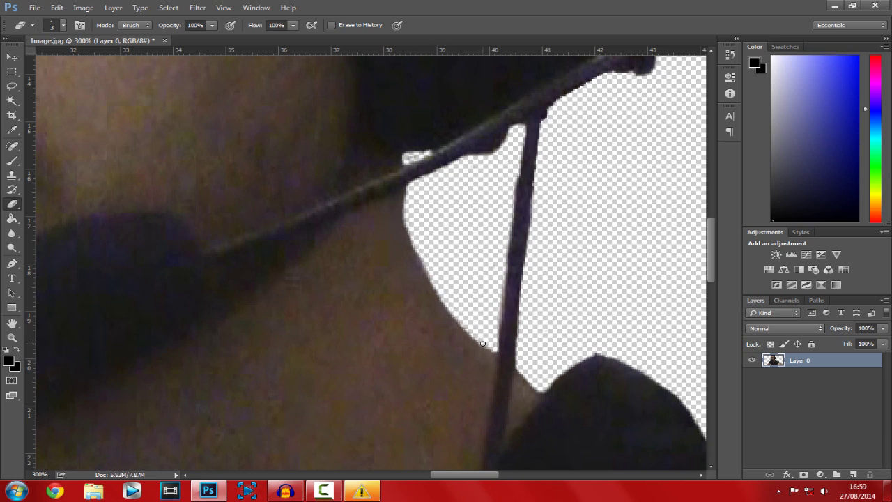
pyautogui.click(11, 337)
pyautogui.rightClick(241, 318)
pyautogui.click(270, 327)
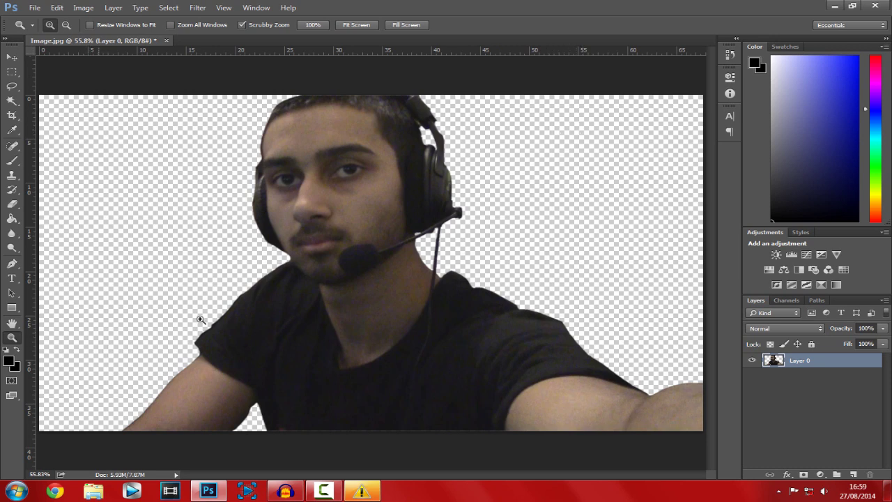
# Zoom into the lower-left arm and erase the stray fringe pixels along its edge
pyautogui.click(136, 434)
pyautogui.moveTo(136, 433); pyautogui.dragTo(123, 427)
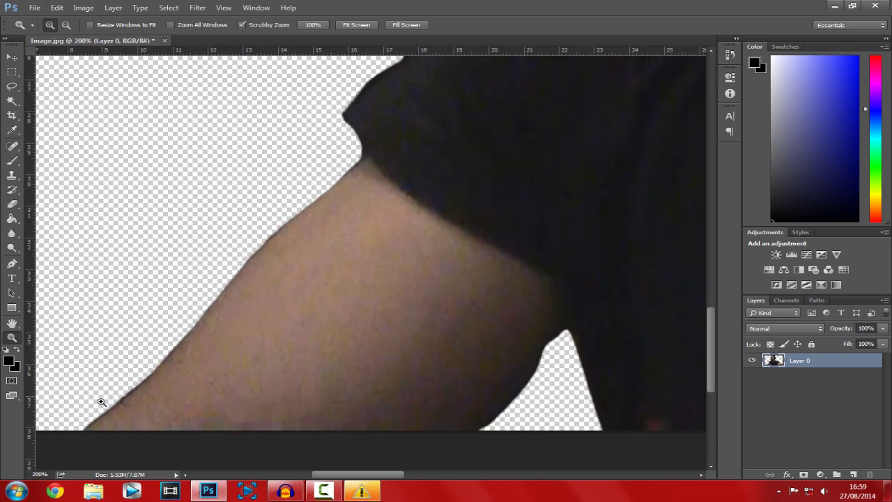
pyautogui.click(84, 427)
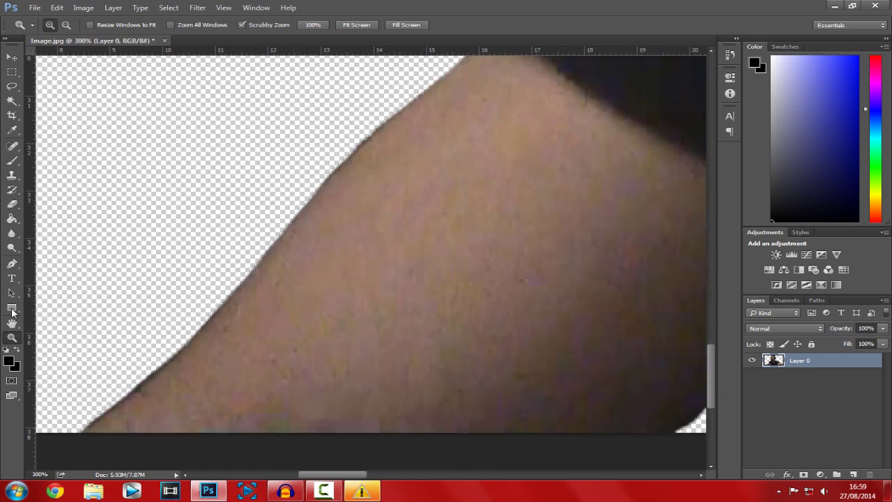
pyautogui.click(12, 204)
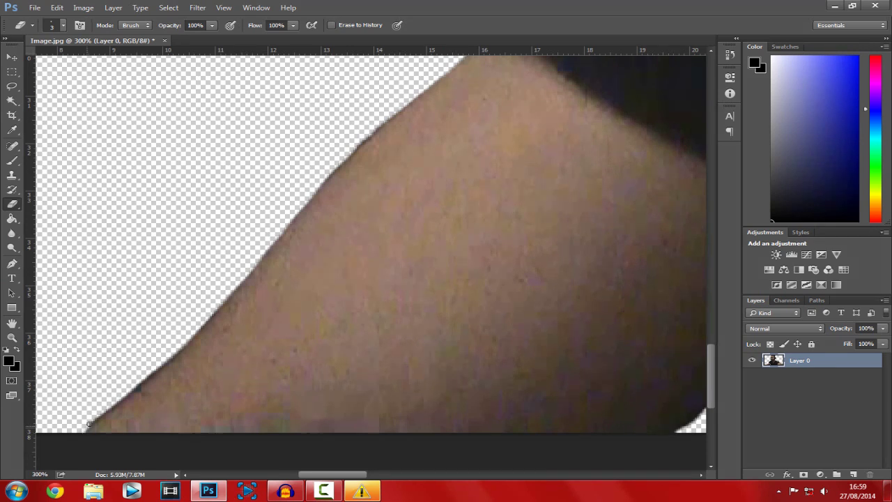
pyautogui.moveTo(88, 423)
pyautogui.mouseDown()
pyautogui.moveTo(208, 320)
pyautogui.moveTo(203, 371)
pyautogui.moveTo(376, 174)
pyautogui.mouseUp()
pyautogui.scroll(1, 208, 371)
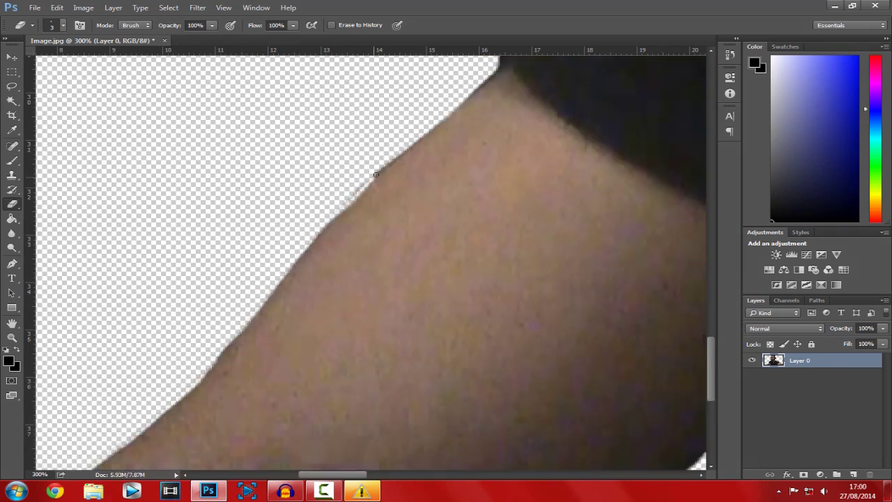
pyautogui.scroll(3, 376, 174)
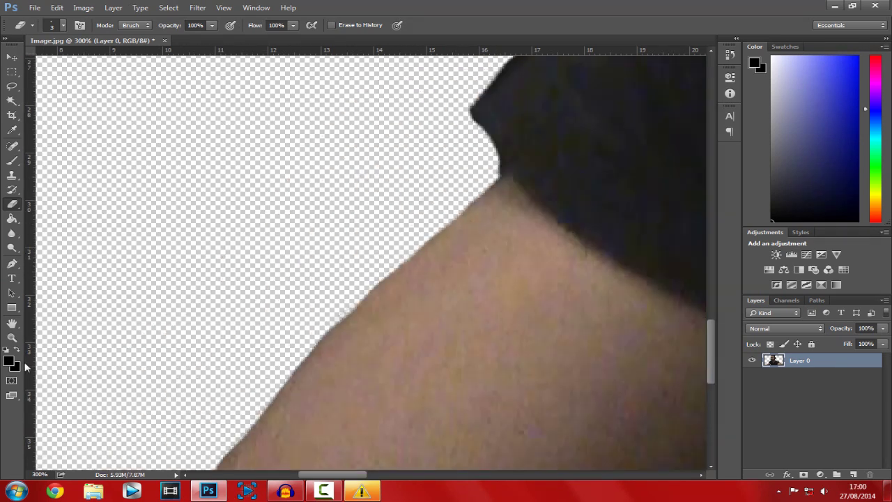
# Fit the image on screen, inspect the shoulder edges up close, then show the desktop
pyautogui.click(12, 337)
pyautogui.rightClick(252, 338)
pyautogui.click(277, 342)
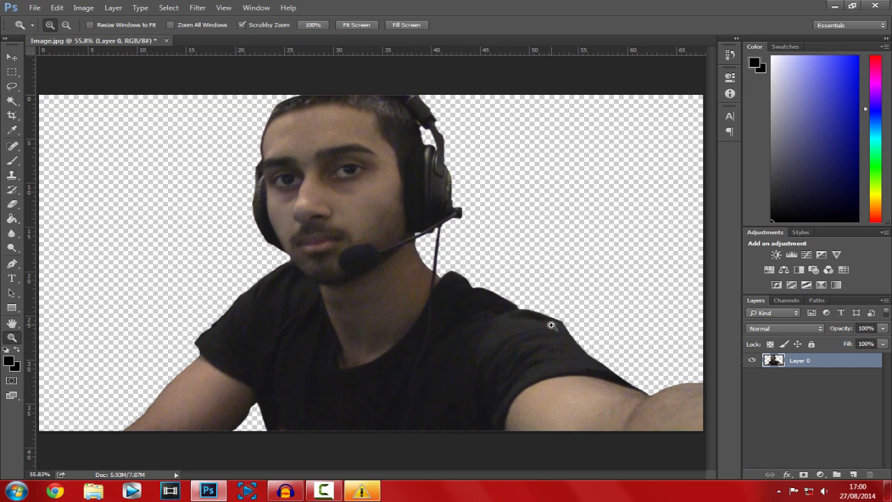
pyautogui.moveTo(584, 352); pyautogui.dragTo(584, 352)
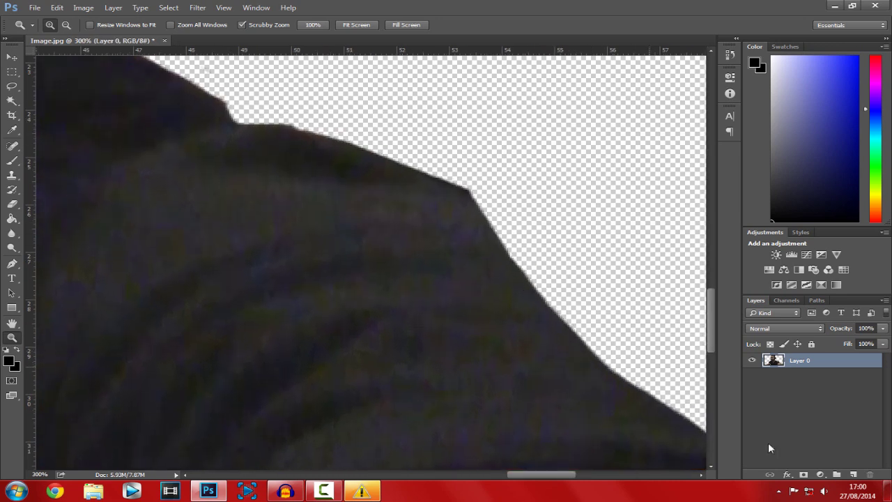
pyautogui.rightClick(498, 296)
pyautogui.click(502, 298)
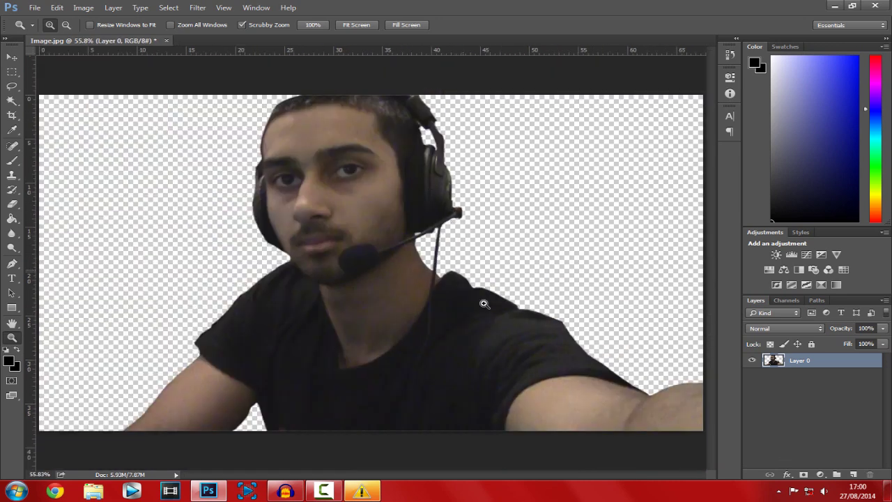
pyautogui.moveTo(473, 290); pyautogui.dragTo(440, 279)
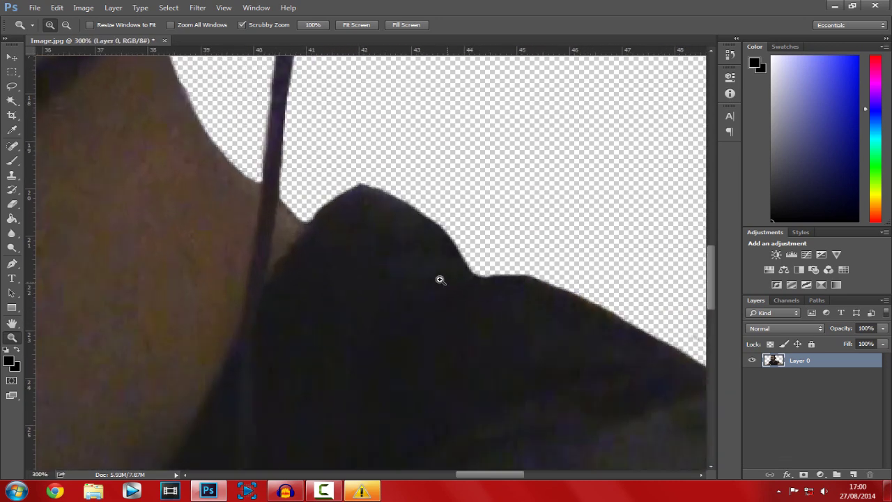
pyautogui.rightClick(437, 280)
pyautogui.click(485, 286)
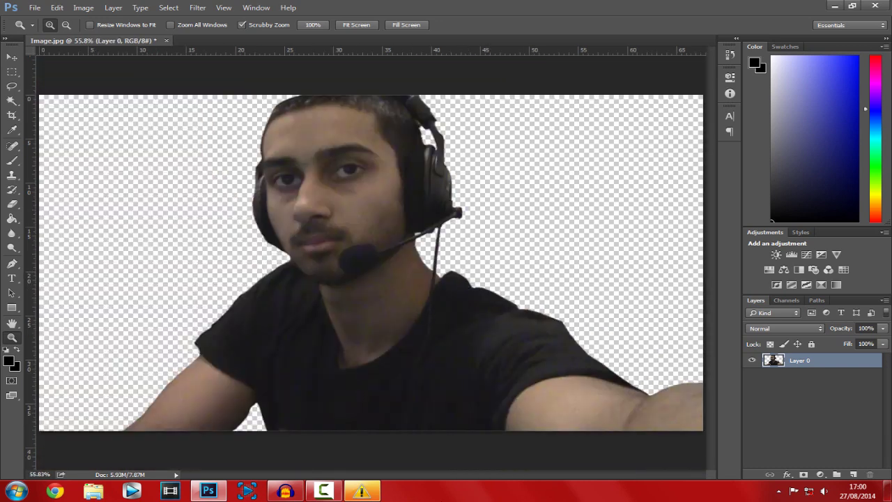
pyautogui.press('super+d')
pyautogui.doubleClick(432, 106)
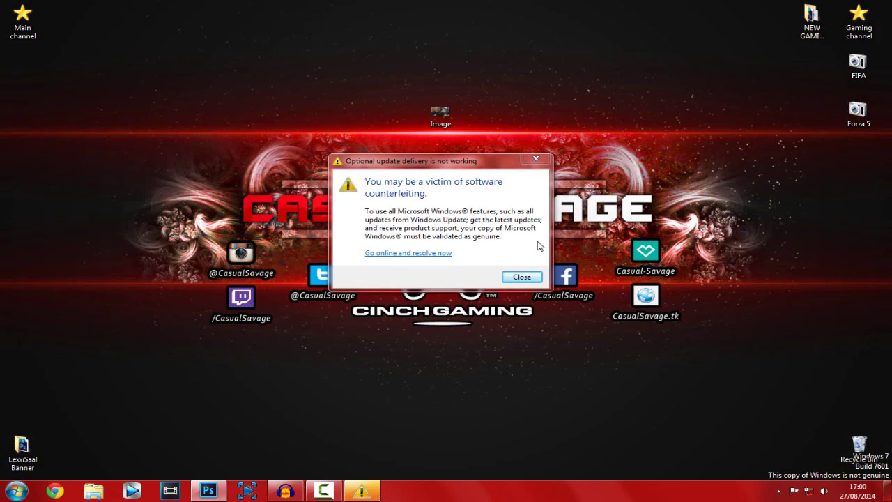
pyautogui.click(530, 280)
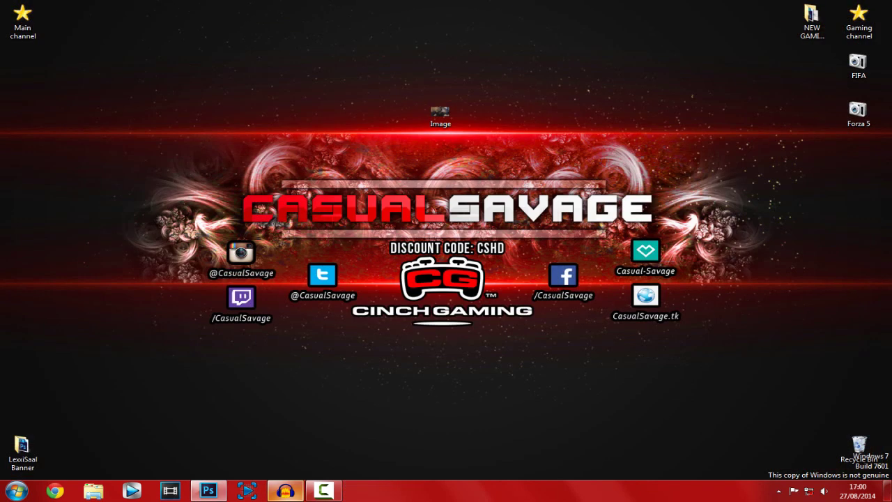
pyautogui.click(208, 490)
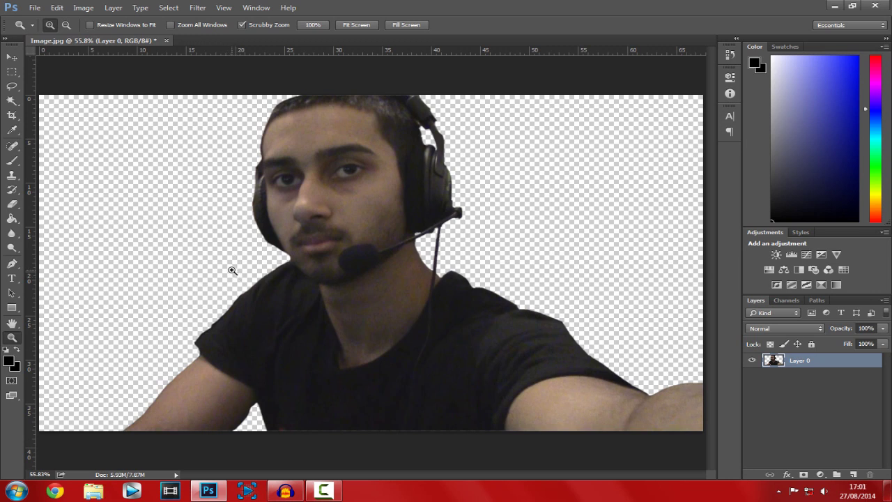
# Cycle through the Move and Magic Wand tools, ending with the Eraser selected
pyautogui.click(13, 57)
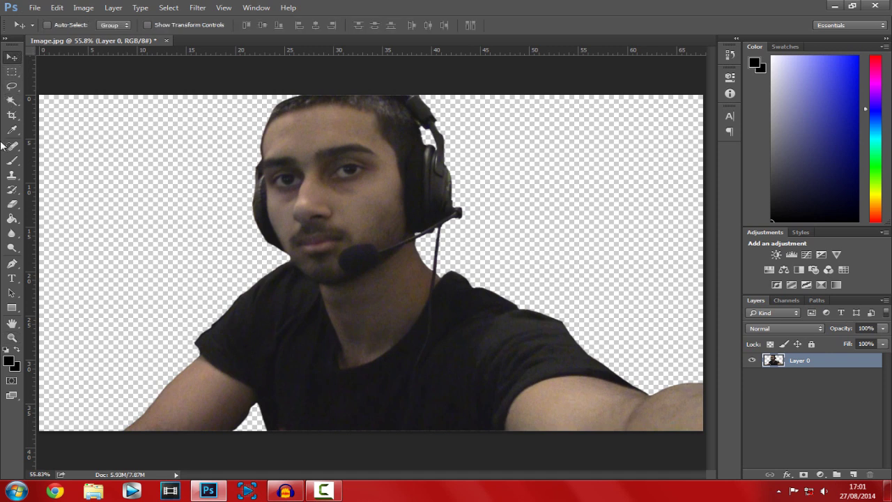
pyautogui.click(13, 102)
pyautogui.click(21, 203)
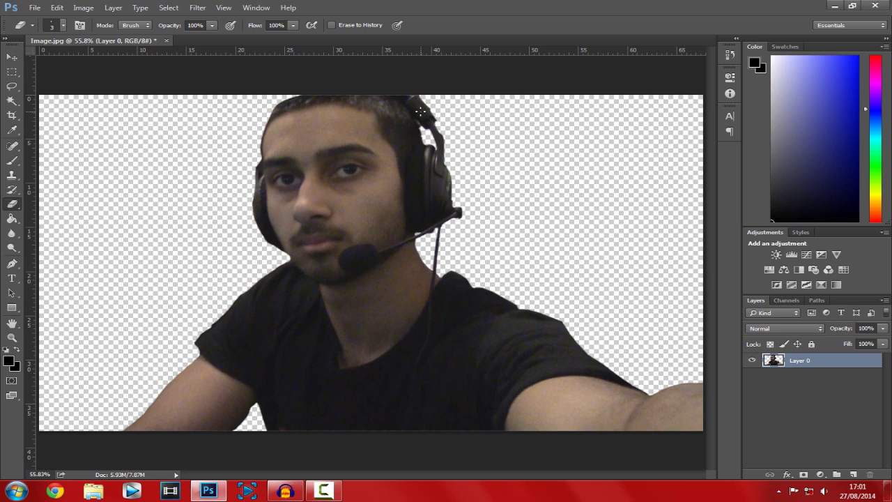
# Add an outside Stroke effect to Layer 0 with colour ff0000 and size 5 px
pyautogui.click(787, 475)
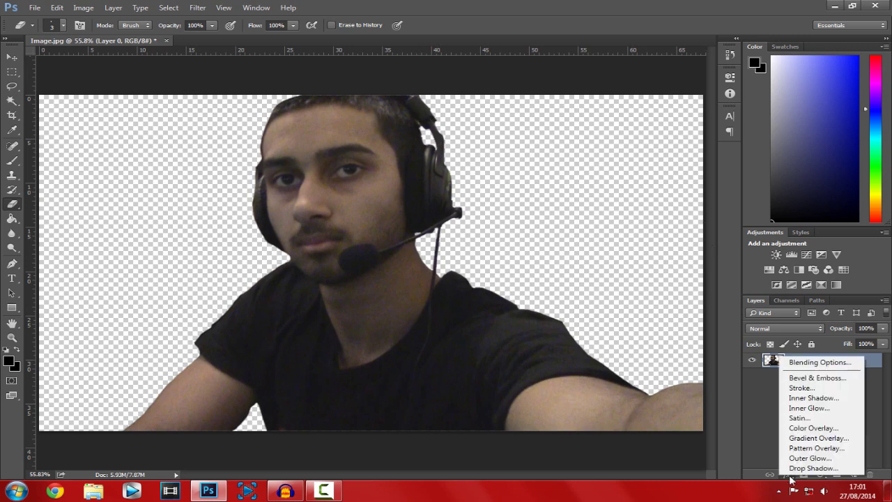
pyautogui.click(800, 389)
pyautogui.moveTo(552, 66); pyautogui.dragTo(773, 43)
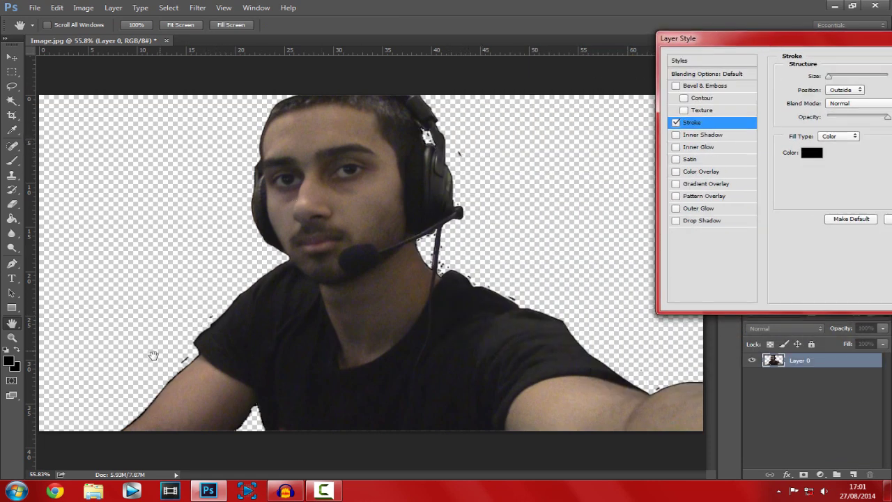
pyautogui.moveTo(780, 42); pyautogui.dragTo(688, 35)
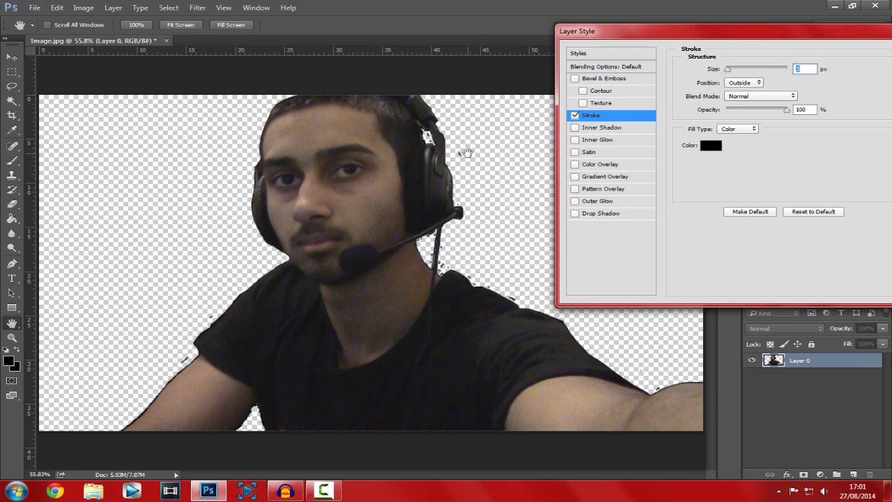
pyautogui.click(712, 146)
pyautogui.write('ff0000')
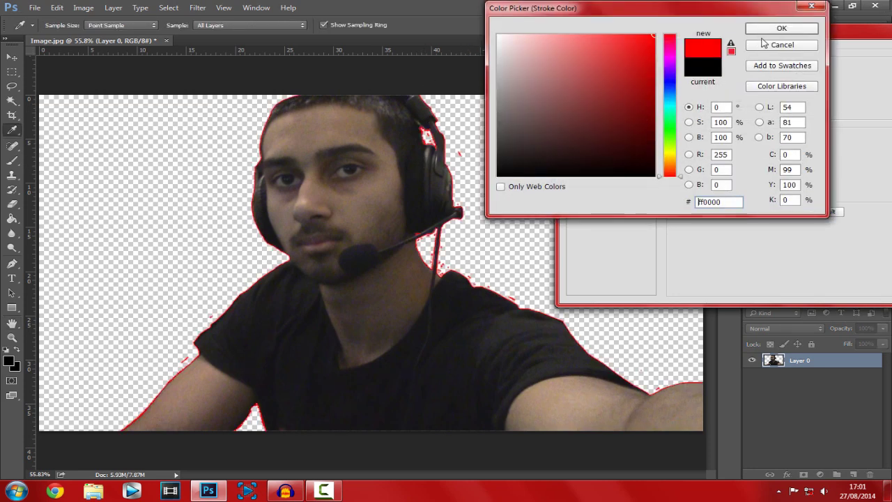
pyautogui.click(781, 28)
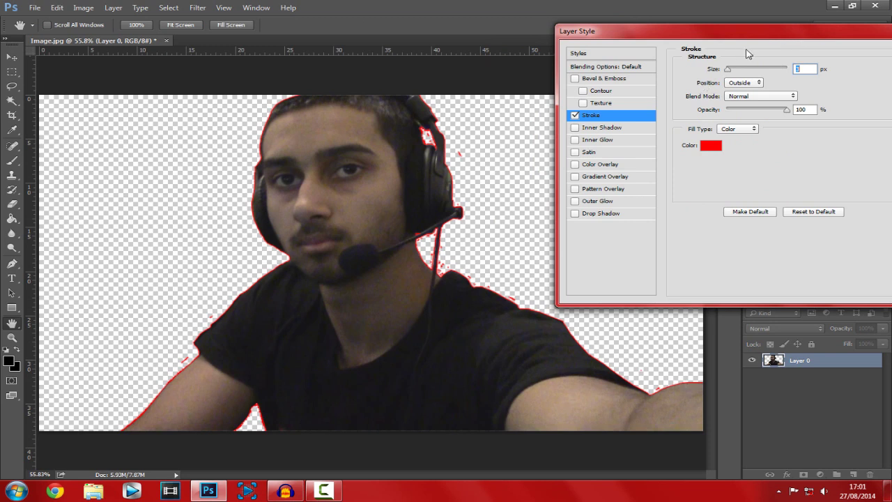
pyautogui.moveTo(793, 37); pyautogui.dragTo(730, 46)
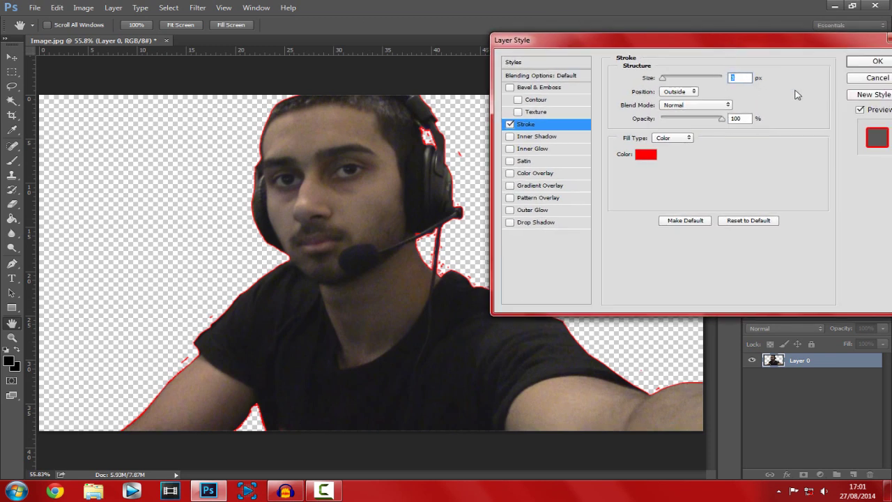
pyautogui.write('1')
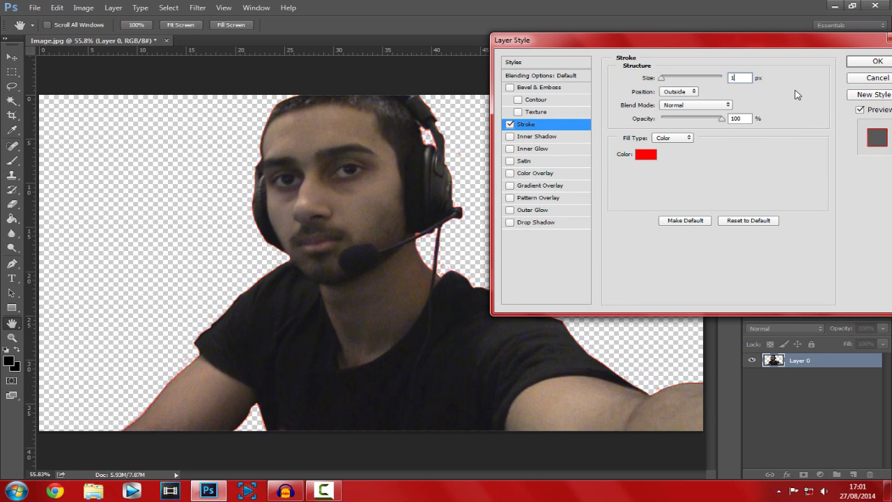
pyautogui.press('BackSpace')
pyautogui.write('5')
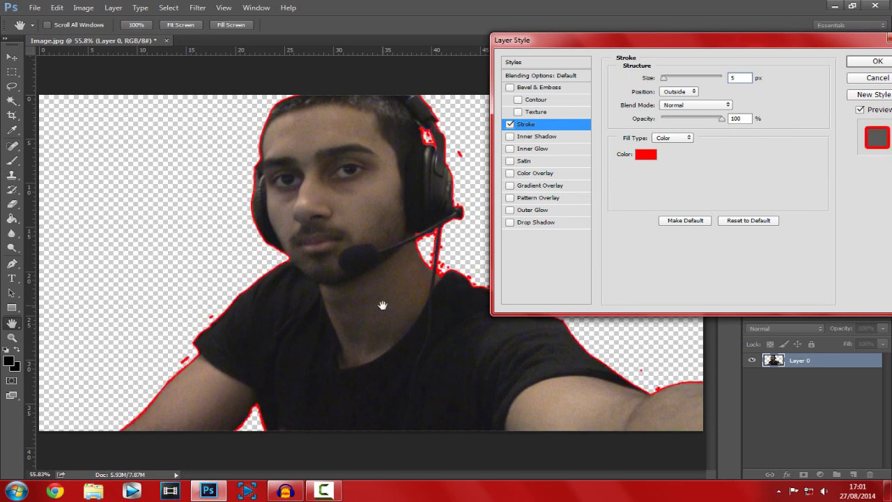
pyautogui.click(870, 62)
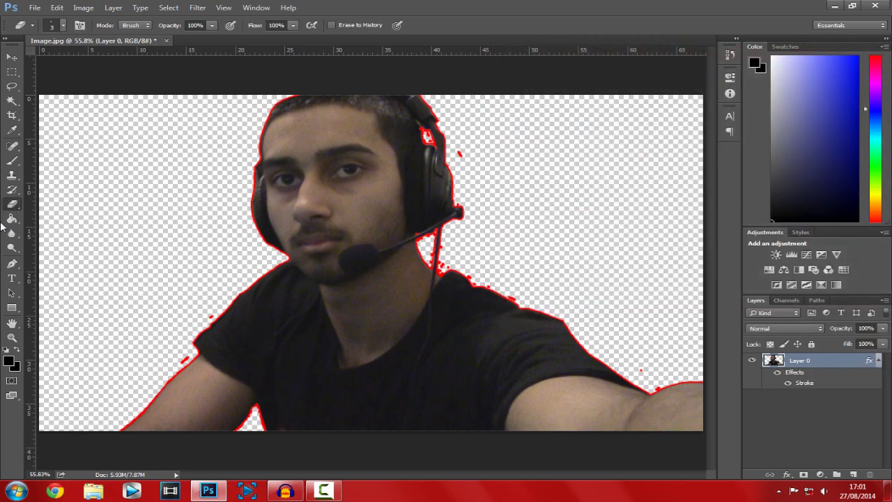
# Zoom to 200% on the shoulder outline and erase the red blob there
pyautogui.click(12, 337)
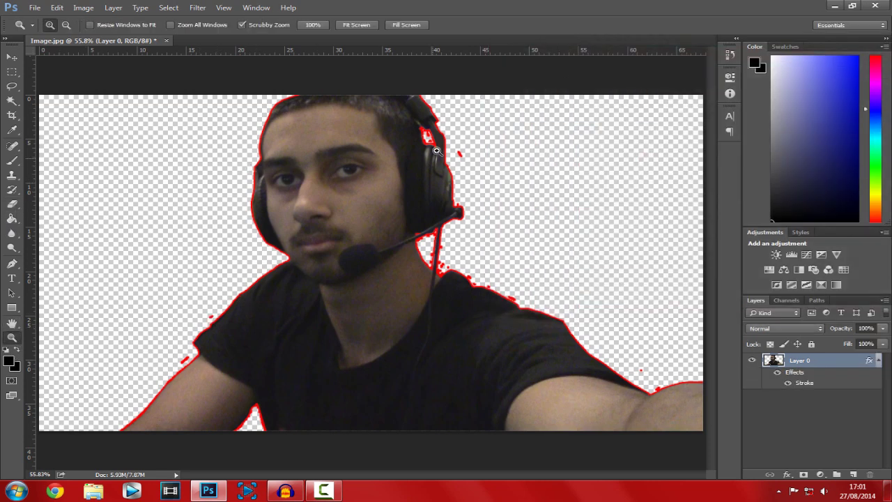
pyautogui.click(657, 388)
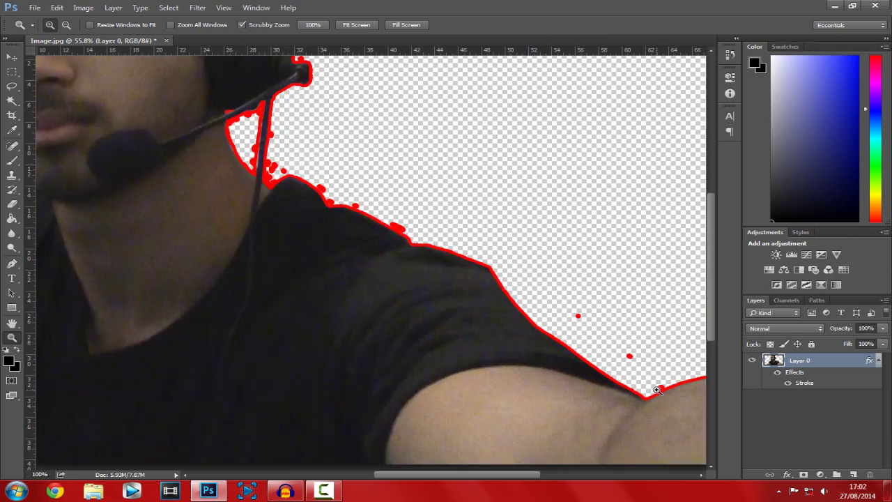
pyautogui.click(657, 389)
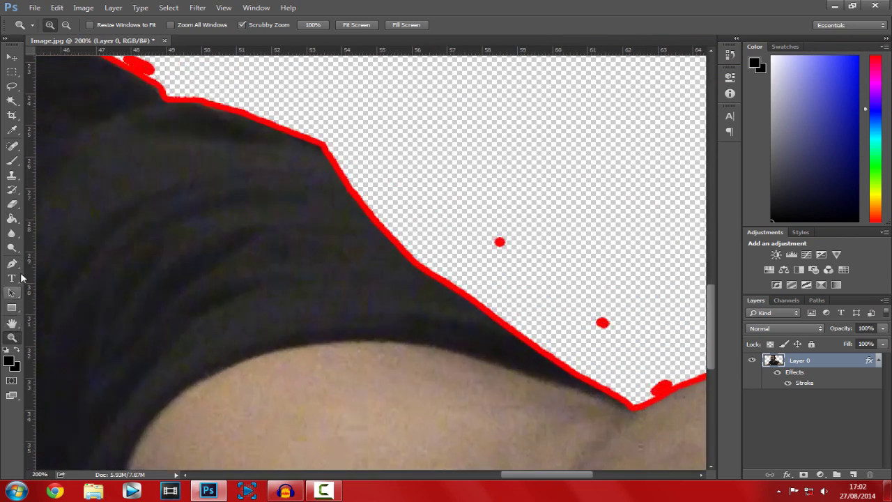
pyautogui.click(12, 203)
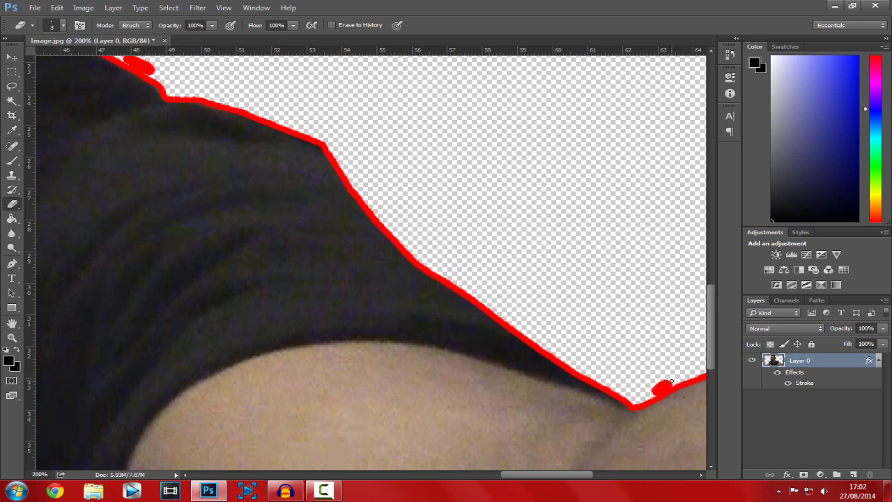
pyautogui.moveTo(659, 384); pyautogui.dragTo(668, 384)
# Erase stray background along the triangular gap's edge with a larger brush
pyautogui.scroll(5, 653, 395)
pyautogui.press(']')
pyautogui.press(']')
pyautogui.press(']')
pyautogui.press(']')
pyautogui.hscroll(-5, 410, 274)
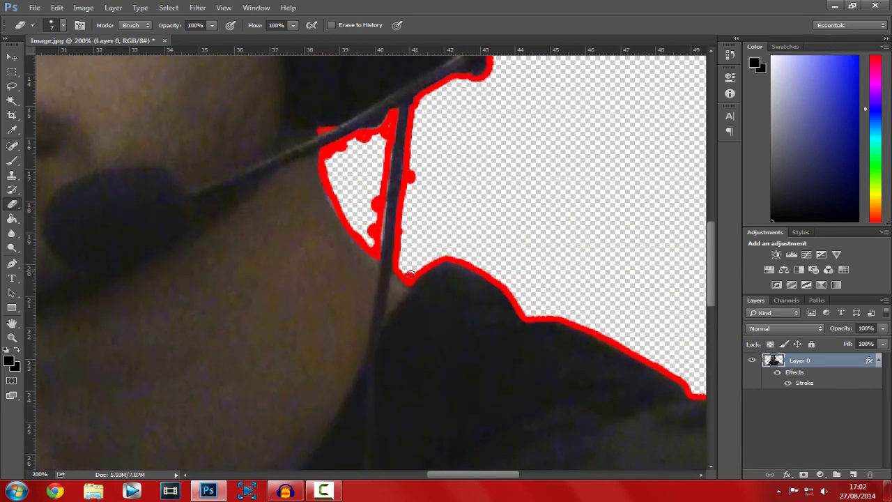
pyautogui.moveTo(411, 274)
pyautogui.mouseDown()
pyautogui.moveTo(338, 154)
pyautogui.moveTo(373, 230)
pyautogui.moveTo(362, 139)
pyautogui.mouseUp()
pyautogui.scroll(5, 358, 243)
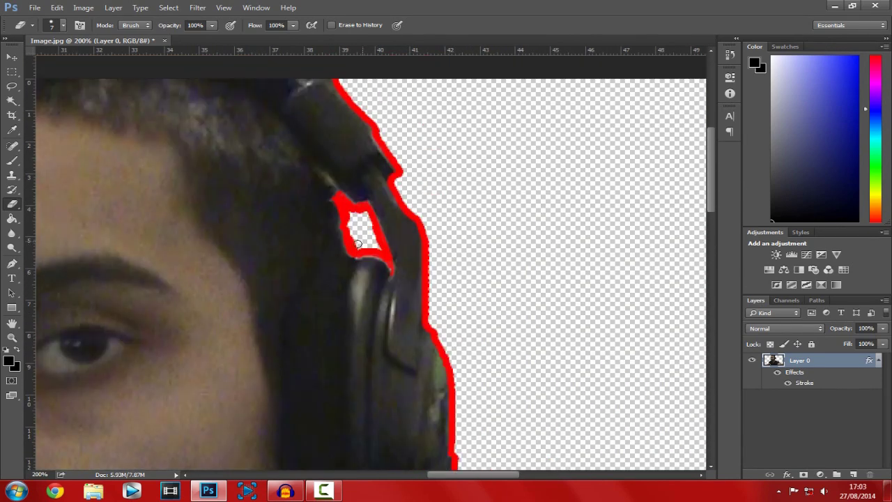
pyautogui.press('h')
pyautogui.moveTo(357, 243); pyautogui.dragTo(174, 376)
pyautogui.scroll(-5, 405, 312)
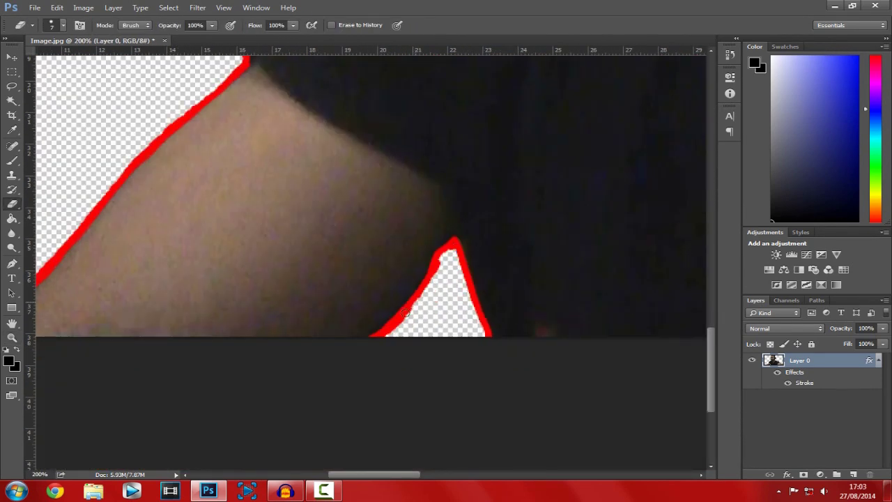
pyautogui.moveTo(404, 312); pyautogui.dragTo(451, 251)
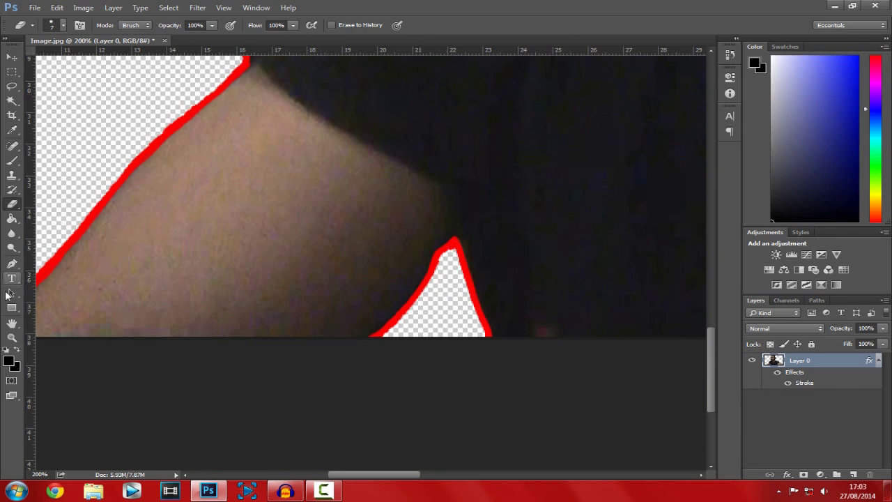
# Fit the whole image back on screen
pyautogui.click(12, 338)
pyautogui.rightClick(212, 262)
pyautogui.click(230, 273)
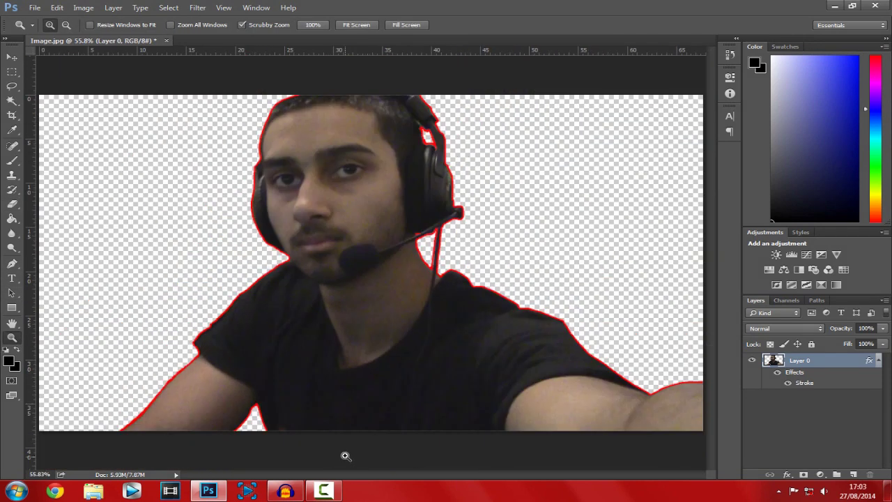
# Hide Layer 0's red stroke and start a new Stroke effect
pyautogui.click(12, 56)
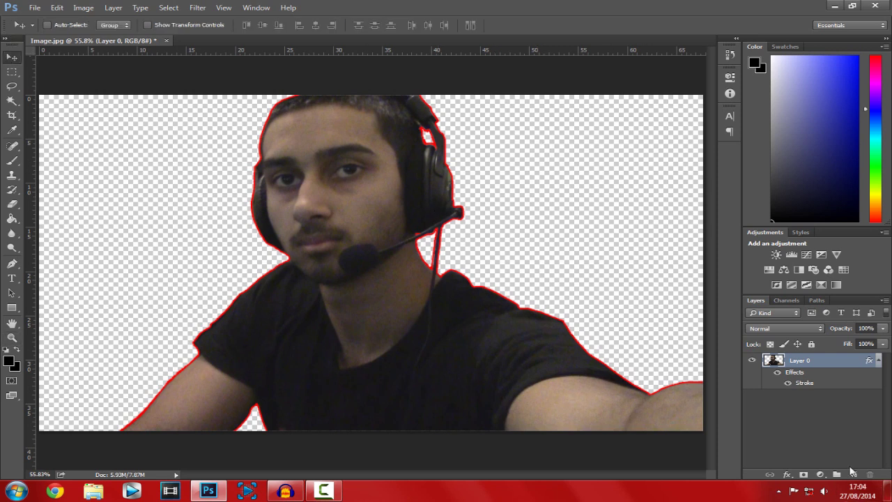
pyautogui.click(788, 383)
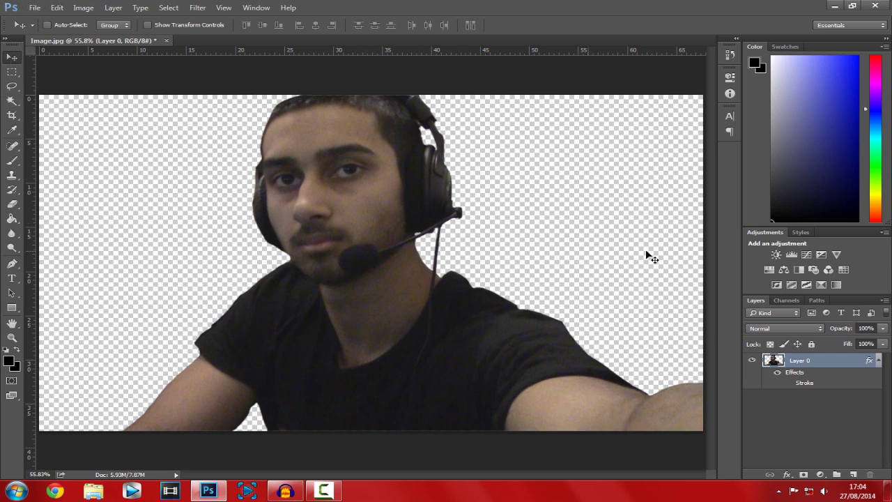
pyautogui.click(787, 474)
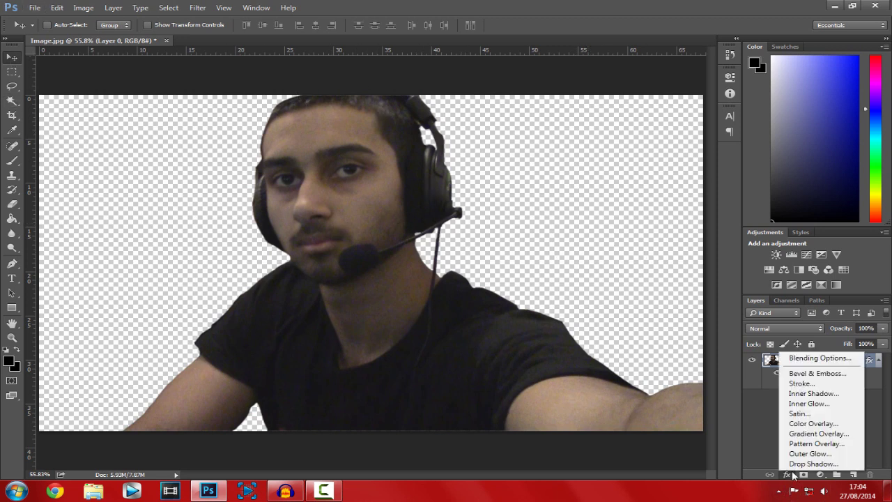
pyautogui.click(807, 387)
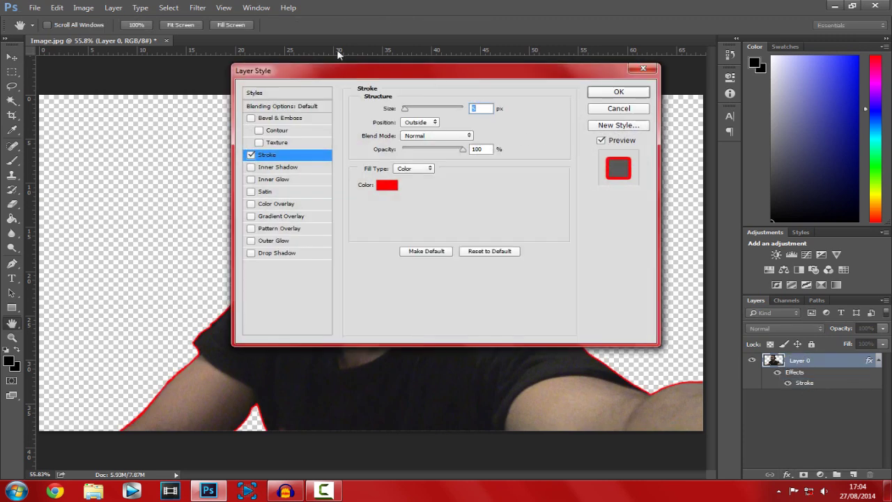
# Cancel the new Stroke dialog, deselect Layer 0, and show the Windows desktop
pyautogui.moveTo(394, 74)
pyautogui.mouseDown()
pyautogui.moveTo(571, 54)
pyautogui.moveTo(710, 52)
pyautogui.mouseUp()
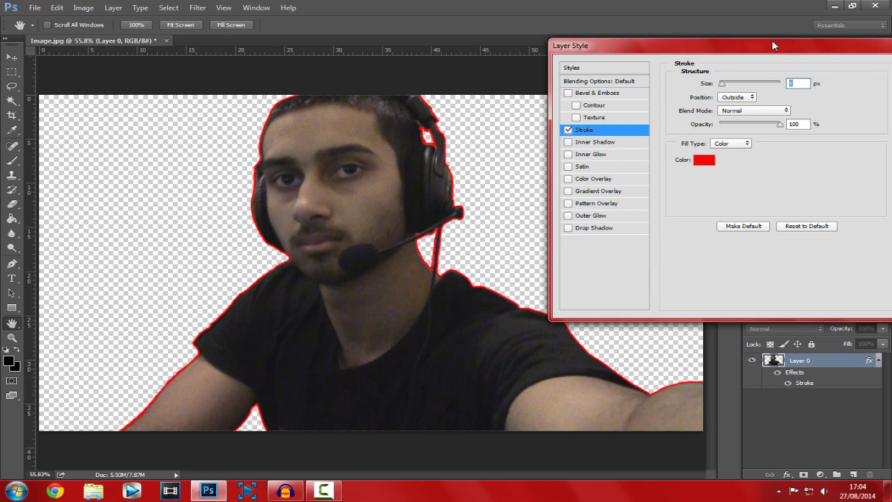
pyautogui.moveTo(772, 45); pyautogui.dragTo(582, 20)
pyautogui.click(767, 63)
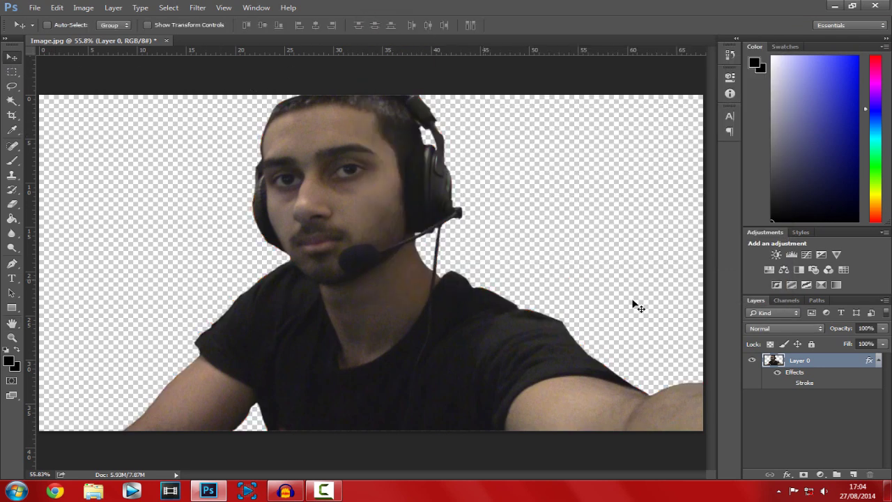
pyautogui.click(819, 395)
pyautogui.click(889, 491)
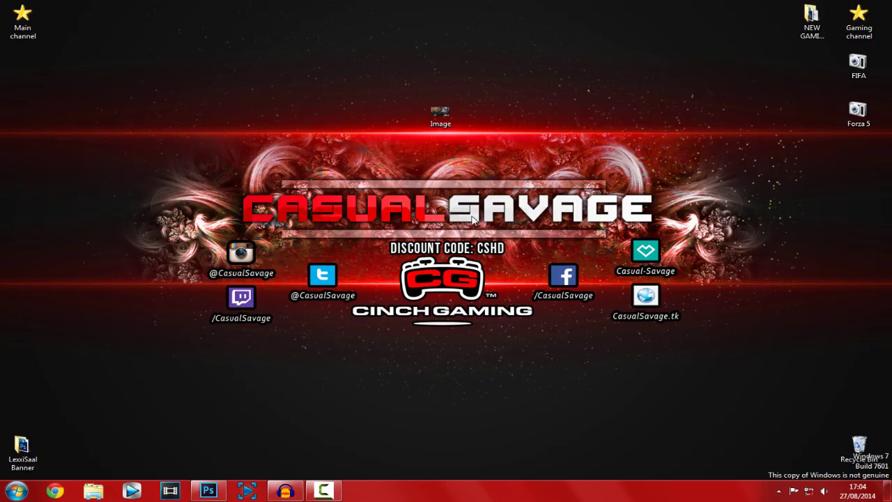
# Drop the fifa-14-stadium-donbass picture onto the canvas and scale it to fill the canvas
pyautogui.moveTo(23, 64); pyautogui.dragTo(362, 396)
pyautogui.moveTo(449, 282); pyautogui.dragTo(250, 169)
pyautogui.moveTo(302, 219); pyautogui.dragTo(706, 428)
pyautogui.press('Return')
# Place the stadium layer beneath Layer 0 and give the man a magenta (#ff00ea) Stroke
pyautogui.moveTo(830, 364); pyautogui.dragTo(810, 421)
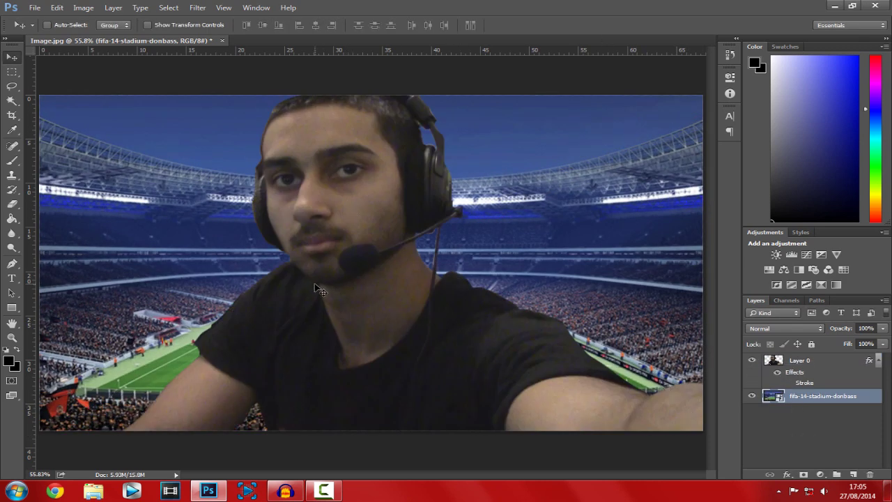
pyautogui.click(804, 364)
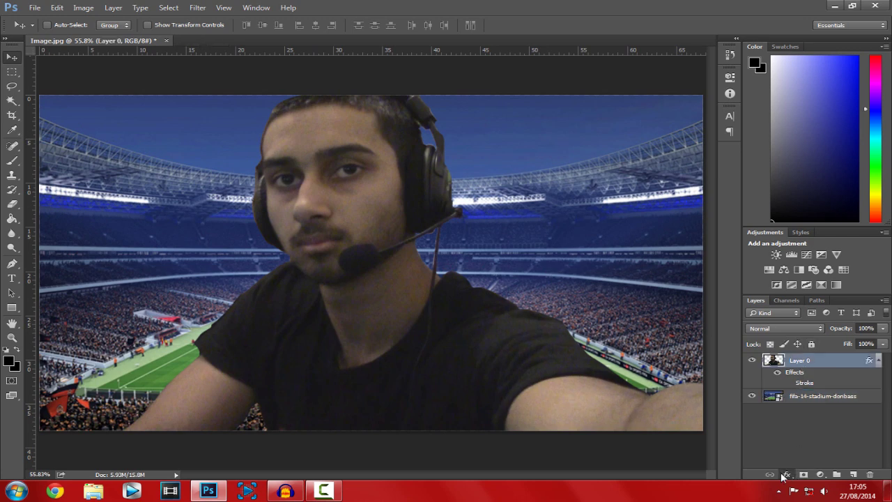
pyautogui.click(788, 475)
pyautogui.click(799, 385)
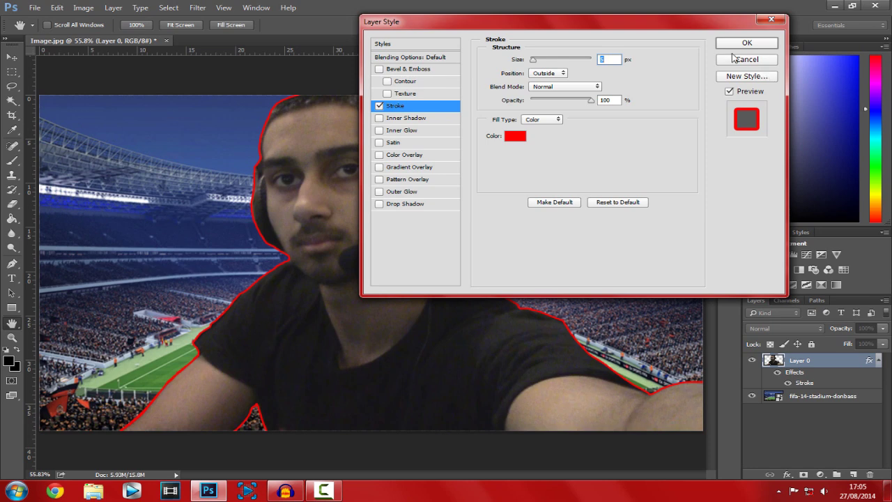
pyautogui.click(511, 136)
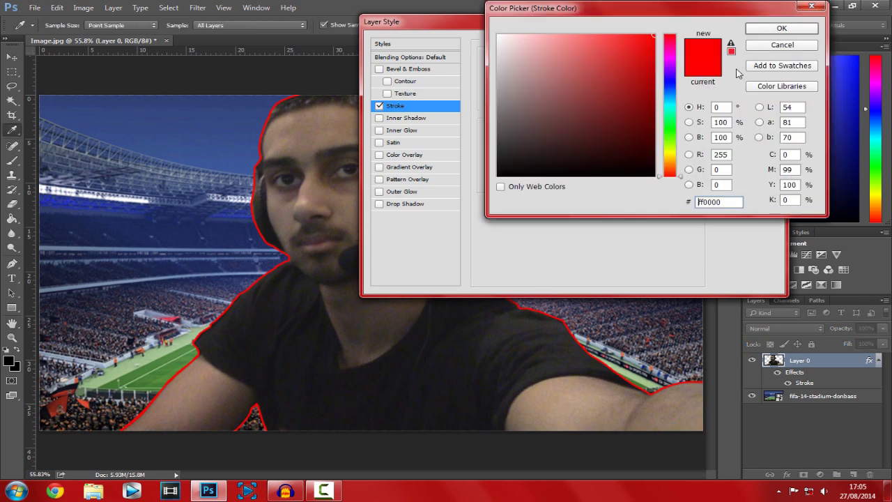
pyautogui.click(671, 57)
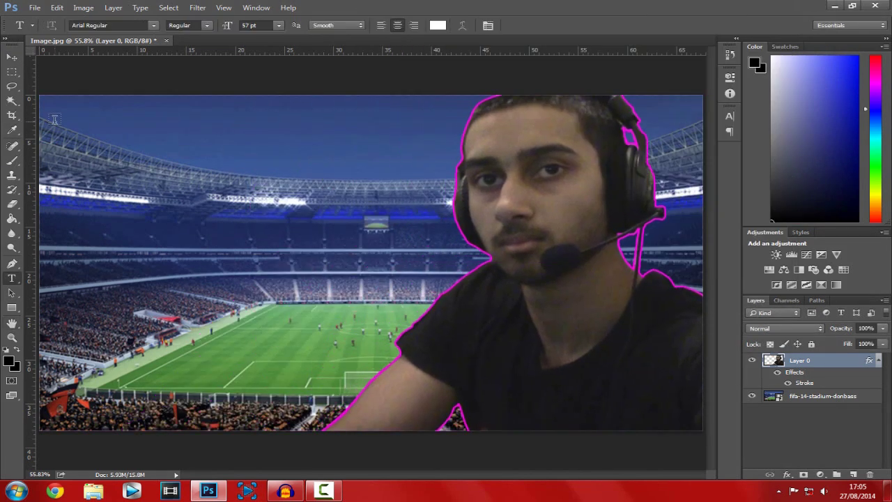
# Add the black 'FIFA 14 ULTIMATE TEAM' title in the top-left sky in EA Font
pyautogui.moveTo(54, 122); pyautogui.dragTo(432, 237)
pyautogui.write('FiF')
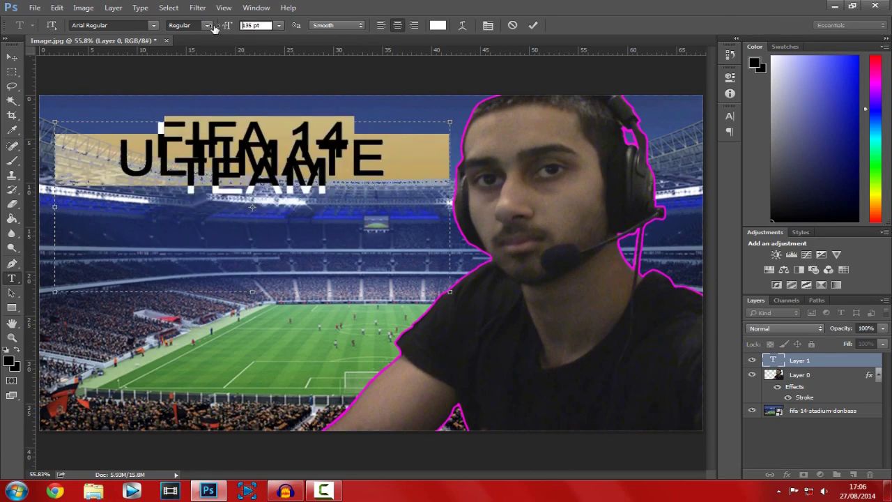
pyautogui.click(153, 26)
pyautogui.press('Down')
pyautogui.press('Down')
pyautogui.press('Down')
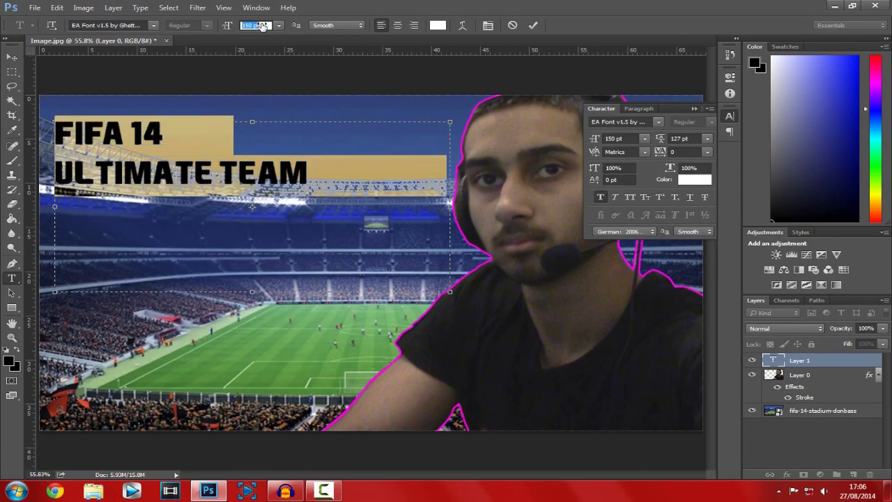
pyautogui.hotkey('ctrl', 'Return')
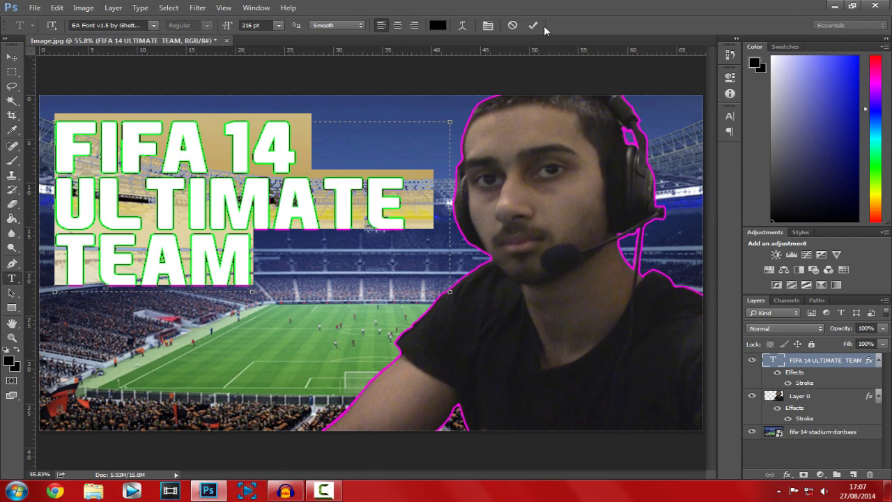
pyautogui.click(544, 25)
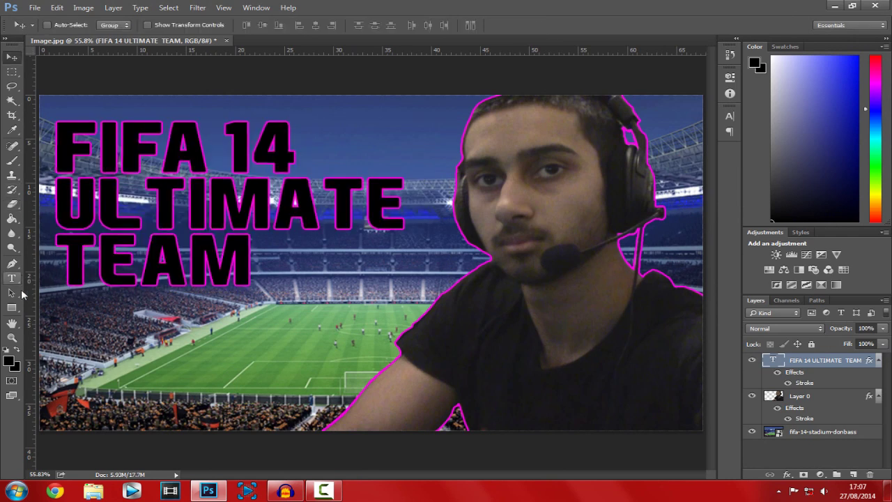
# Zoom the view out twice to 33.3% so the whole Image.jpg thumbnail is visible
pyautogui.click(12, 337)
pyautogui.rightClick(237, 284)
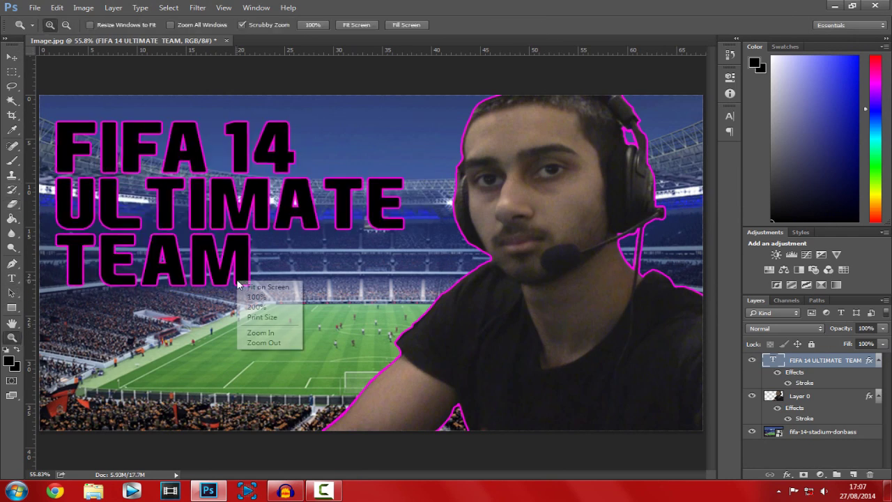
pyautogui.click(268, 343)
pyautogui.rightClick(297, 324)
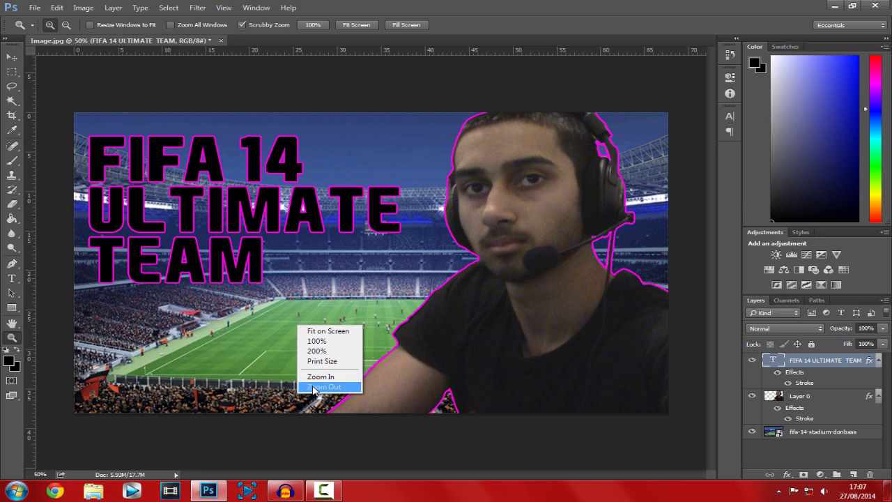
pyautogui.click(324, 388)
pyautogui.click(323, 491)
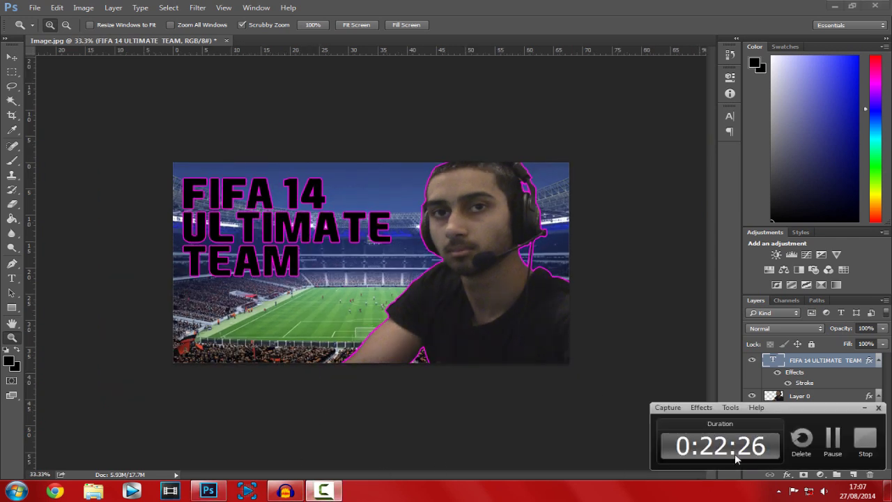
pyautogui.click(489, 432)
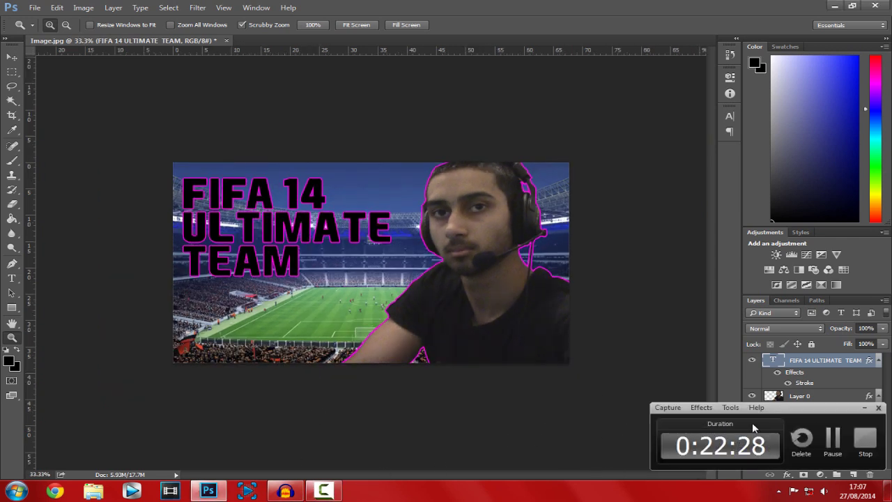
pyautogui.click(864, 409)
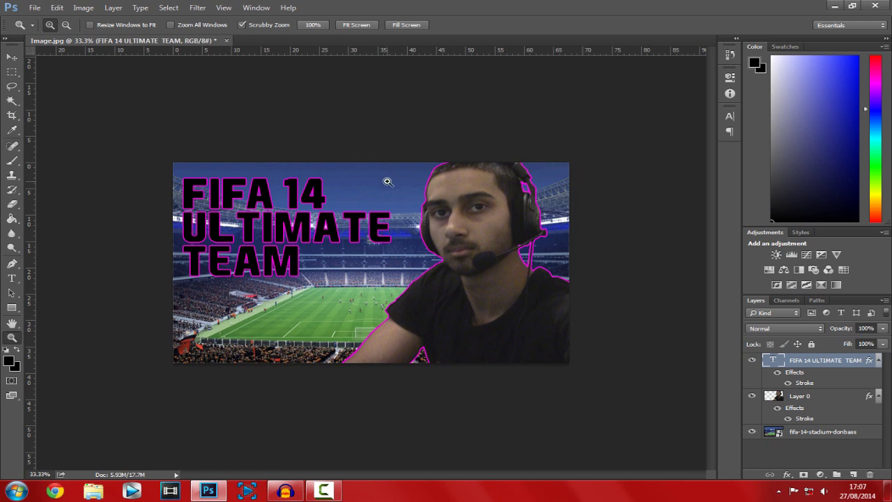
pyautogui.click(11, 56)
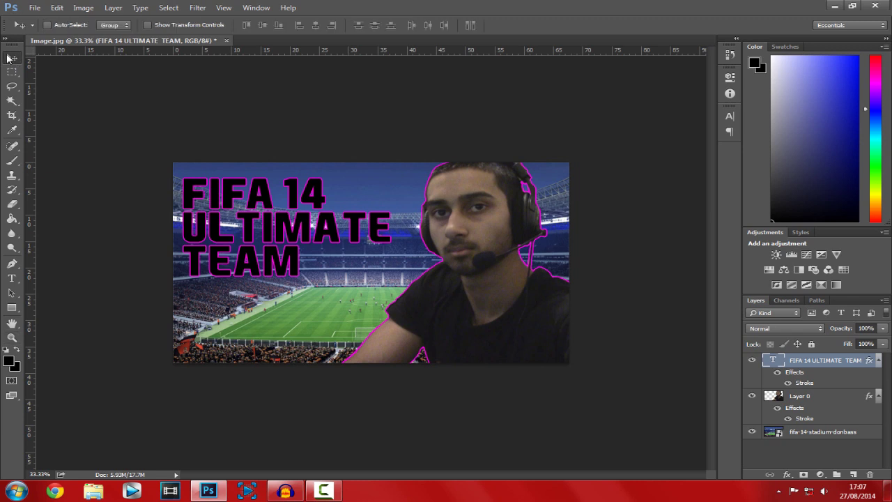